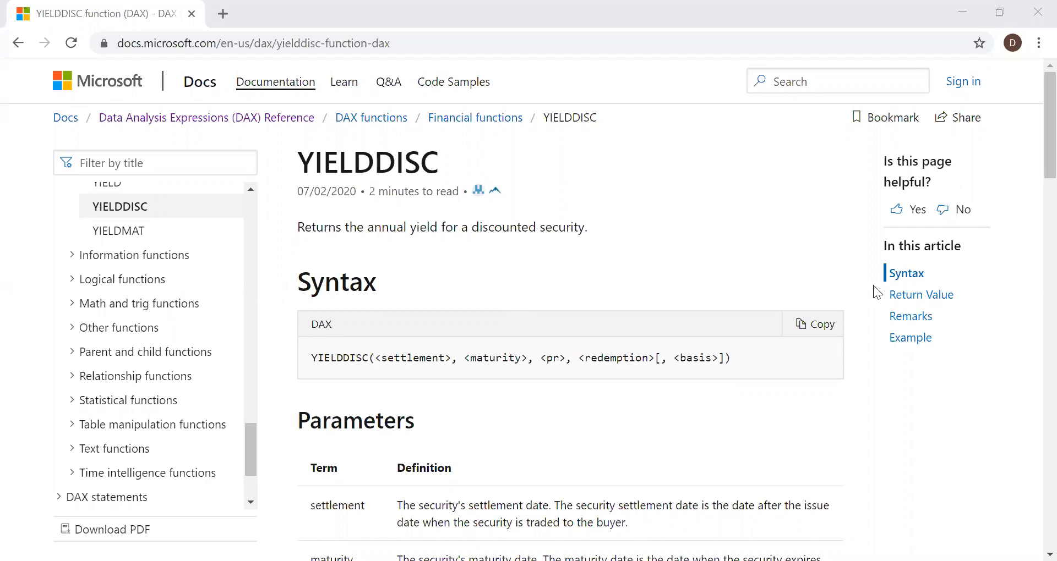
Read the YIELDDISC documentation's syntax, parameter definitions and accepted day count basis values
{"action": "scroll", "coordinate": [1030, 182], "scroll_direction": "down", "scroll_amount": 3}
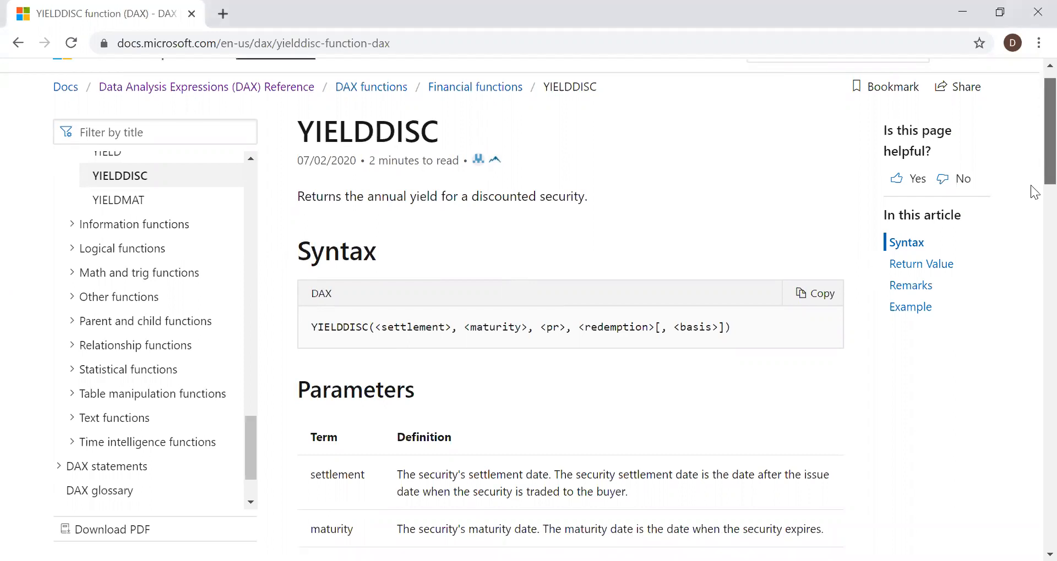
{"action": "scroll", "coordinate": [1033, 204], "scroll_direction": "down", "scroll_amount": 2}
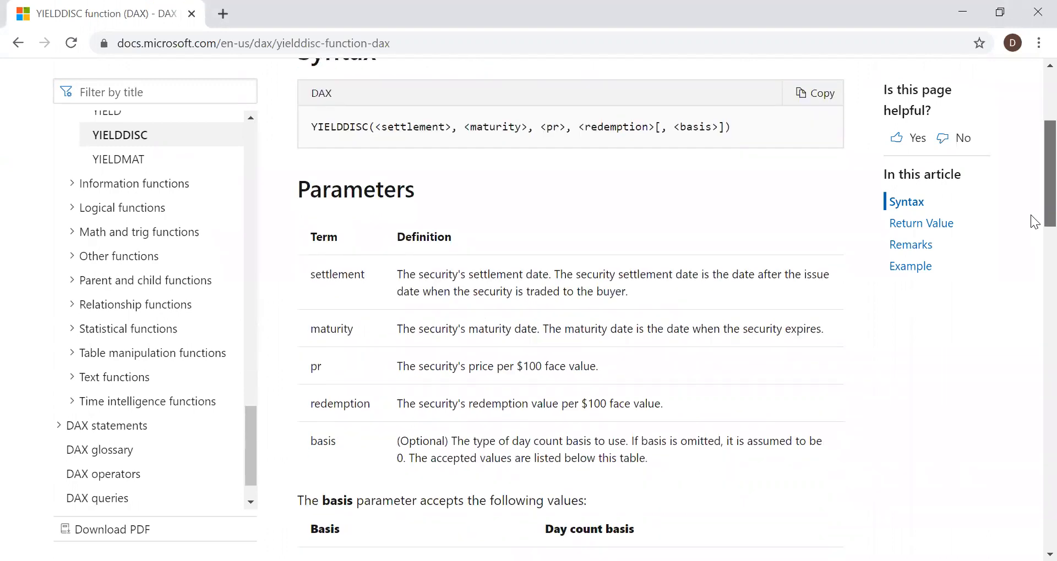
{"action": "scroll", "coordinate": [1035, 223], "scroll_direction": "down", "scroll_amount": 1}
{"action": "scroll", "coordinate": [1035, 228], "scroll_direction": "down", "scroll_amount": 1}
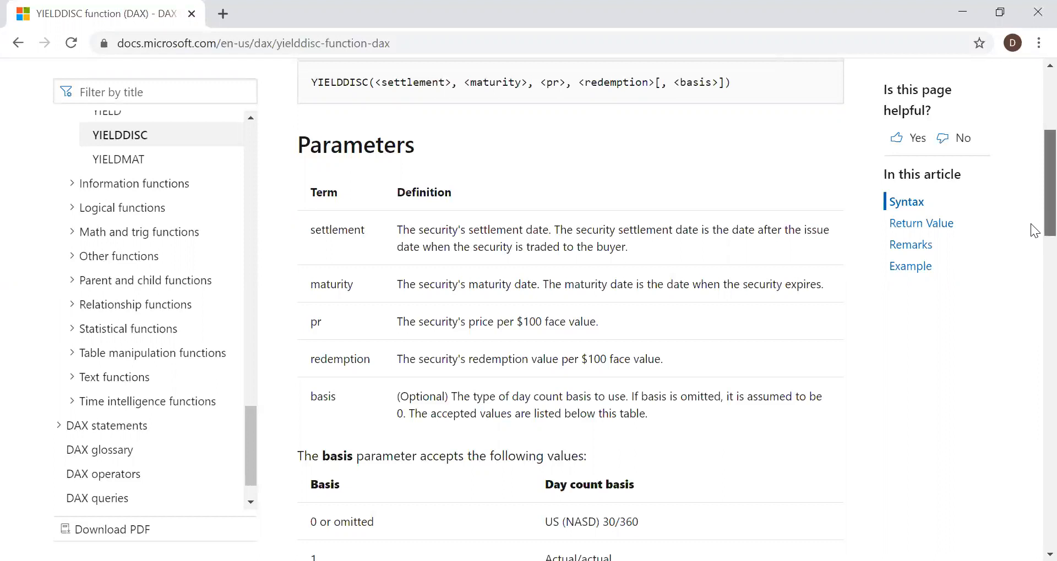
{"action": "scroll", "coordinate": [1034, 234], "scroll_direction": "down", "scroll_amount": 1}
{"action": "scroll", "coordinate": [1034, 252], "scroll_direction": "down", "scroll_amount": 2}
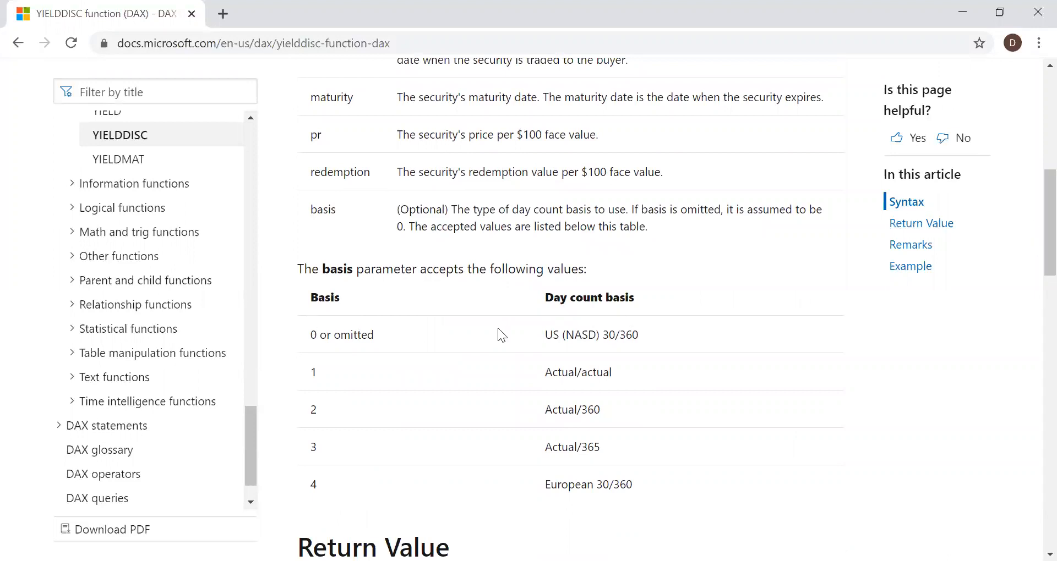
{"action": "scroll", "coordinate": [1034, 231], "scroll_direction": "down", "scroll_amount": 1}
{"action": "scroll", "coordinate": [1034, 259], "scroll_direction": "down", "scroll_amount": 3}
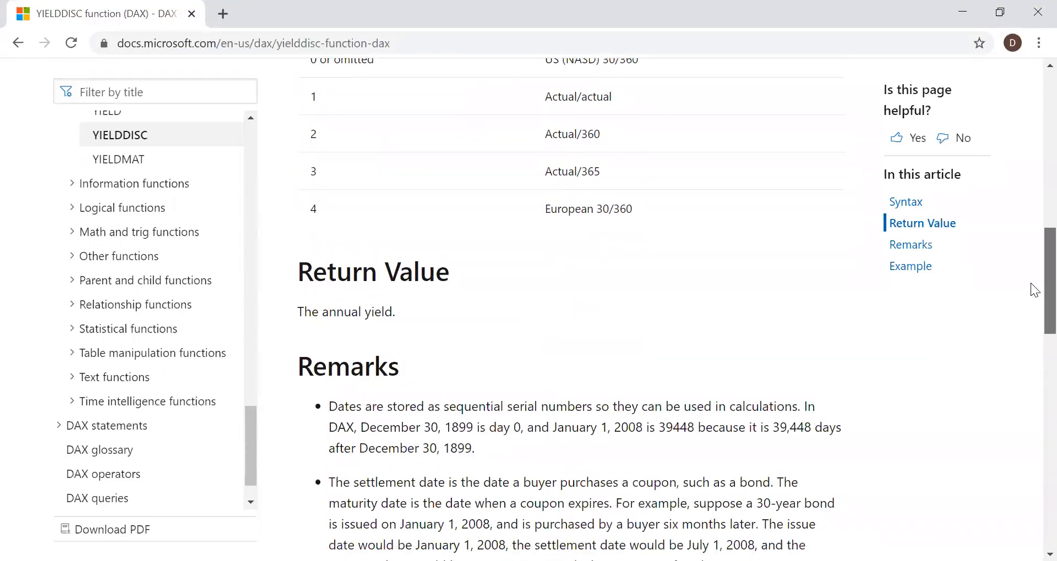
Read the YIELDDISC return value, remarks, error conditions and the example data with its DAX query
{"action": "scroll", "coordinate": [1033, 308], "scroll_direction": "down", "scroll_amount": 2}
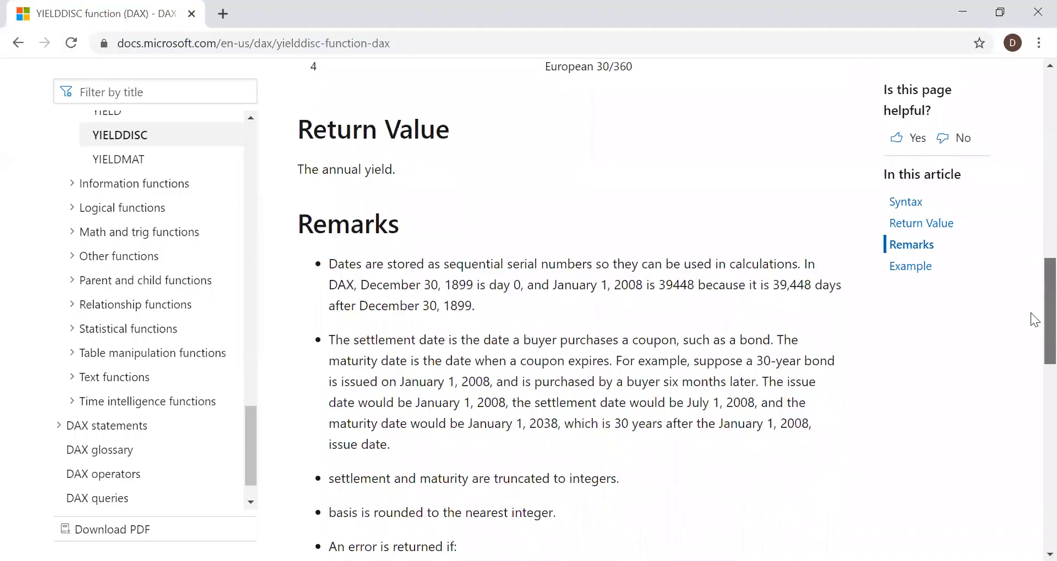
{"action": "scroll", "coordinate": [1035, 325], "scroll_direction": "down", "scroll_amount": 2}
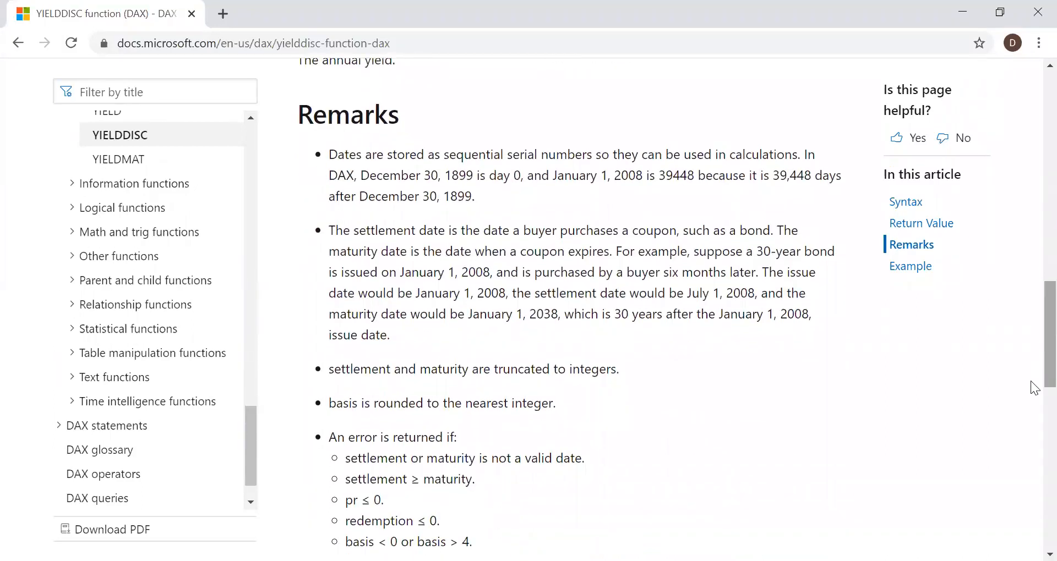
{"action": "left_click_drag", "start_coordinate": [1031, 384], "coordinate": [1031, 411]}
{"action": "scroll", "coordinate": [1033, 426], "scroll_direction": "down", "scroll_amount": 6}
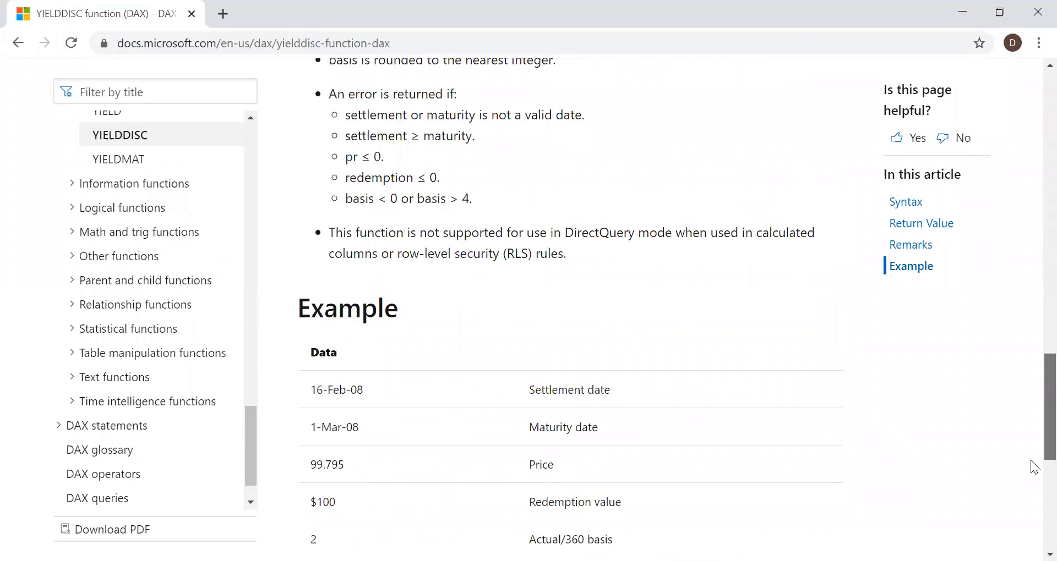
{"action": "scroll", "coordinate": [1034, 484], "scroll_direction": "down", "scroll_amount": 2}
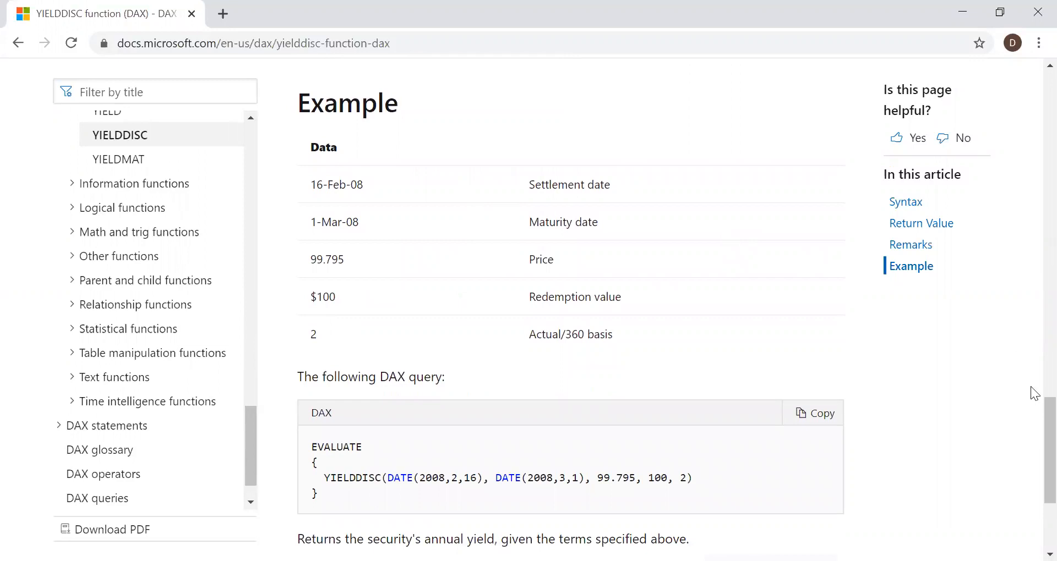
{"action": "scroll", "coordinate": [1031, 415], "scroll_direction": "down", "scroll_amount": 1}
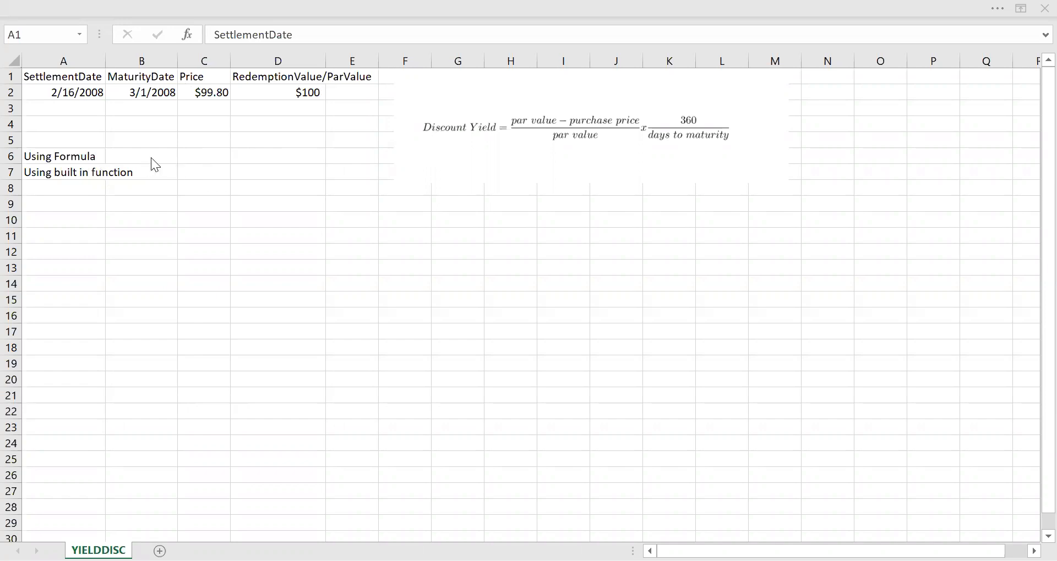
In cell B6, begin the discount yield formula with par value minus price, divided by par value: =(D2-C2)/D2
{"action": "left_click", "coordinate": [186, 157]}
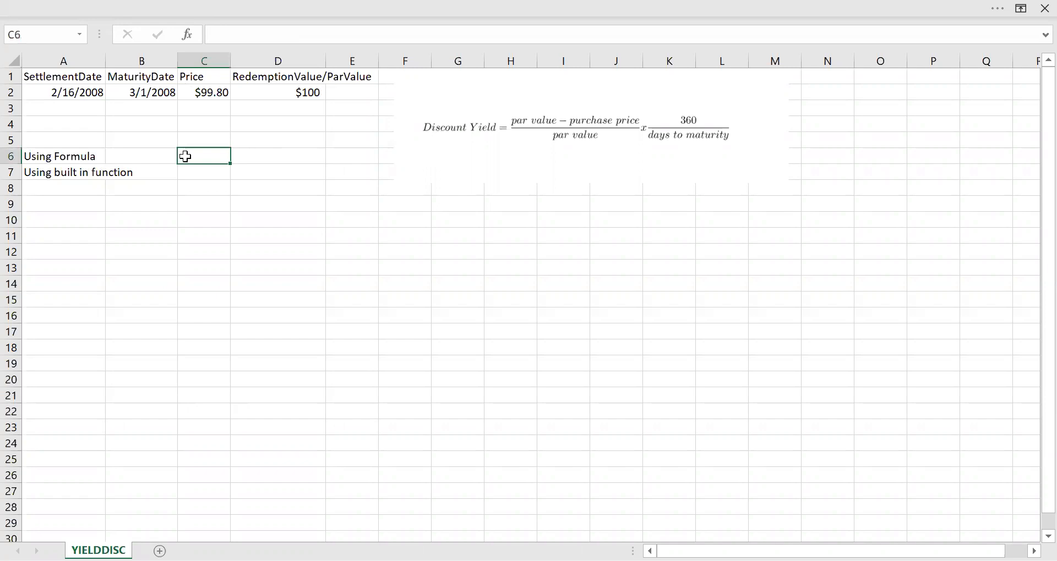
{"action": "left_click", "coordinate": [166, 157]}
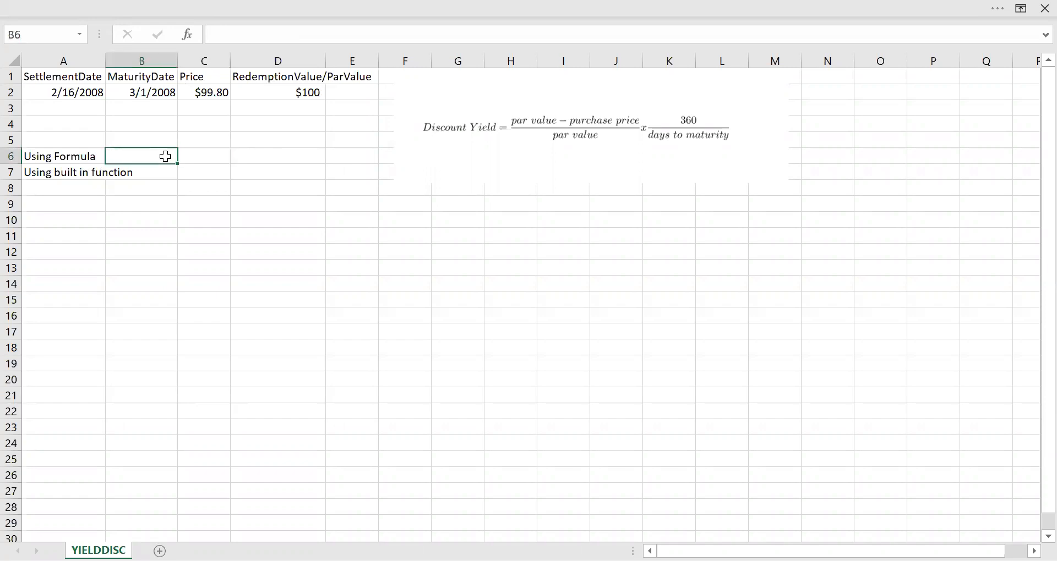
{"action": "type", "text": "="}
{"action": "type", "text": "("}
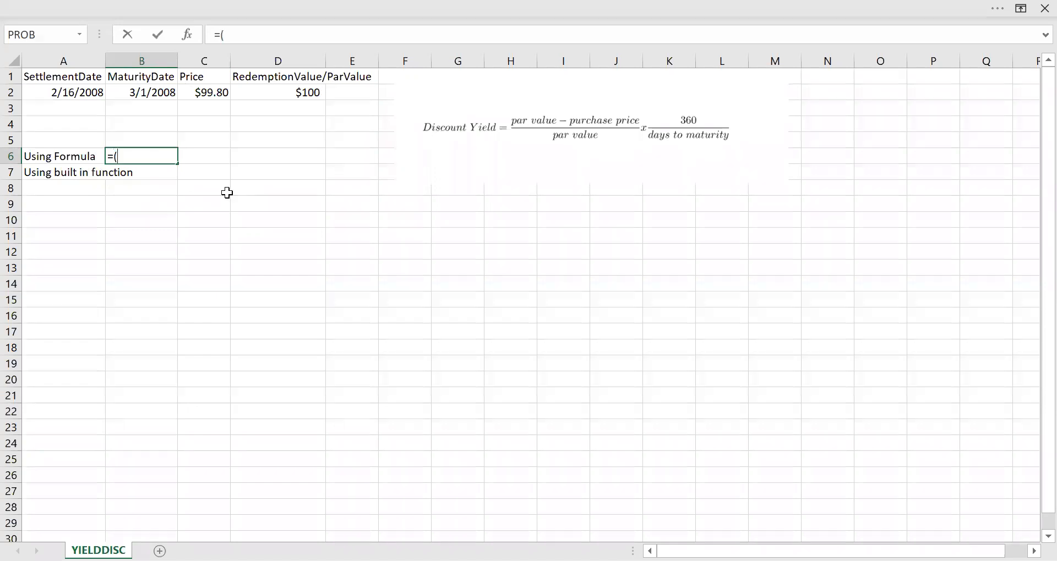
{"action": "left_click", "coordinate": [279, 93]}
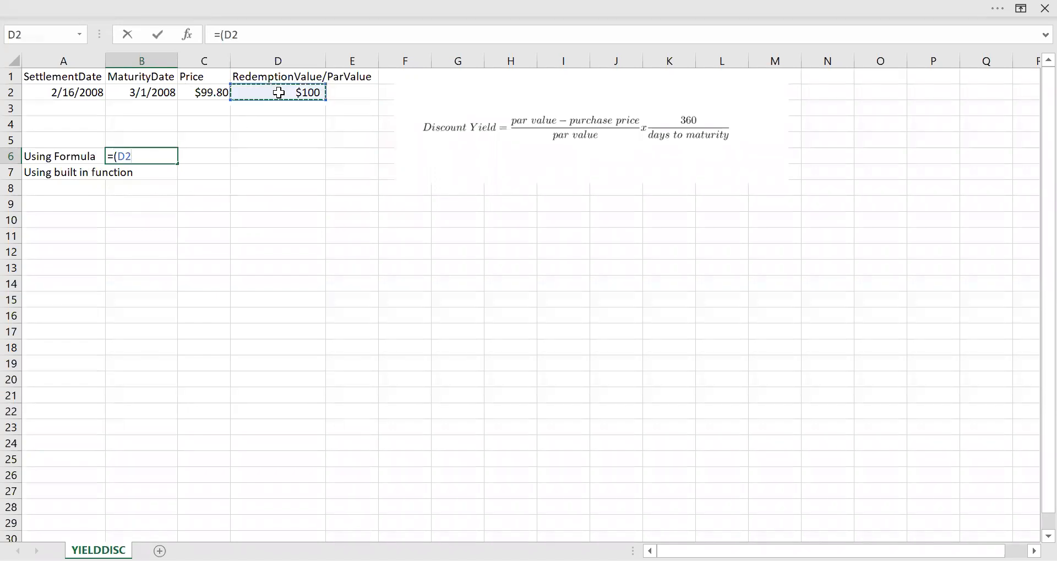
{"action": "type", "text": "-"}
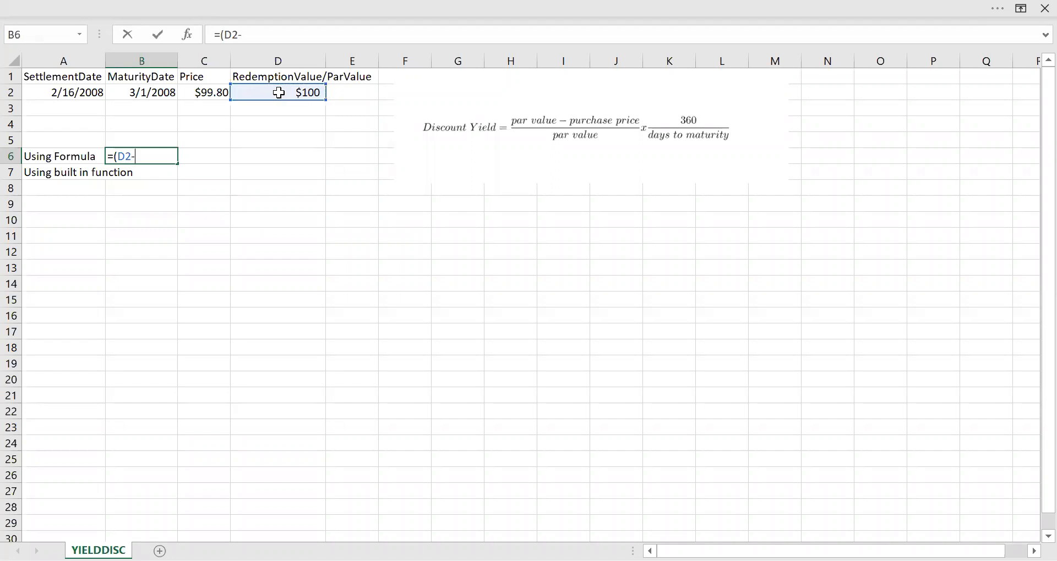
{"action": "left_click", "coordinate": [214, 94]}
{"action": "type", "text": ")"}
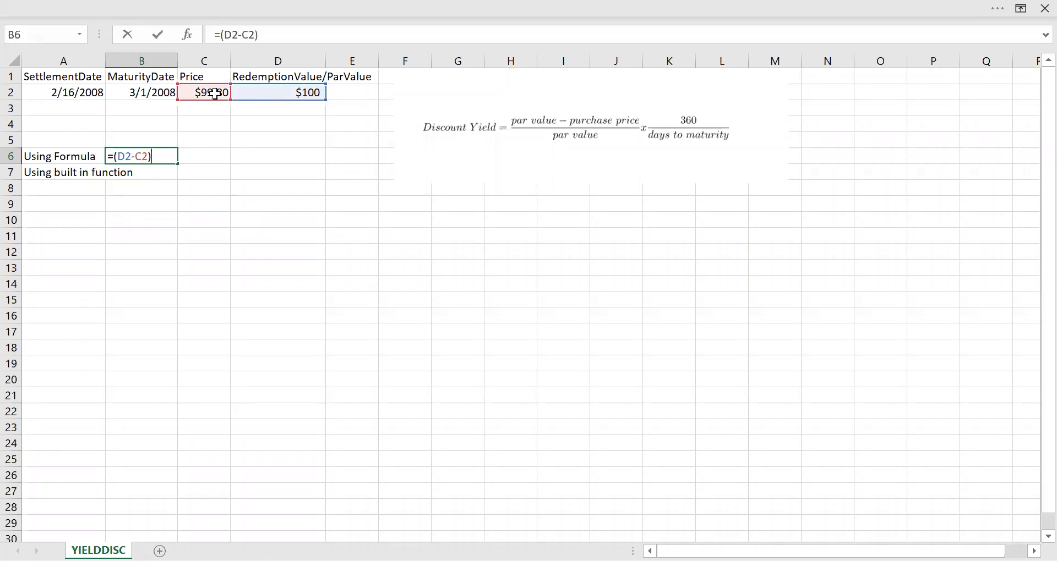
{"action": "type", "text": "/"}
{"action": "left_click", "coordinate": [299, 93]}
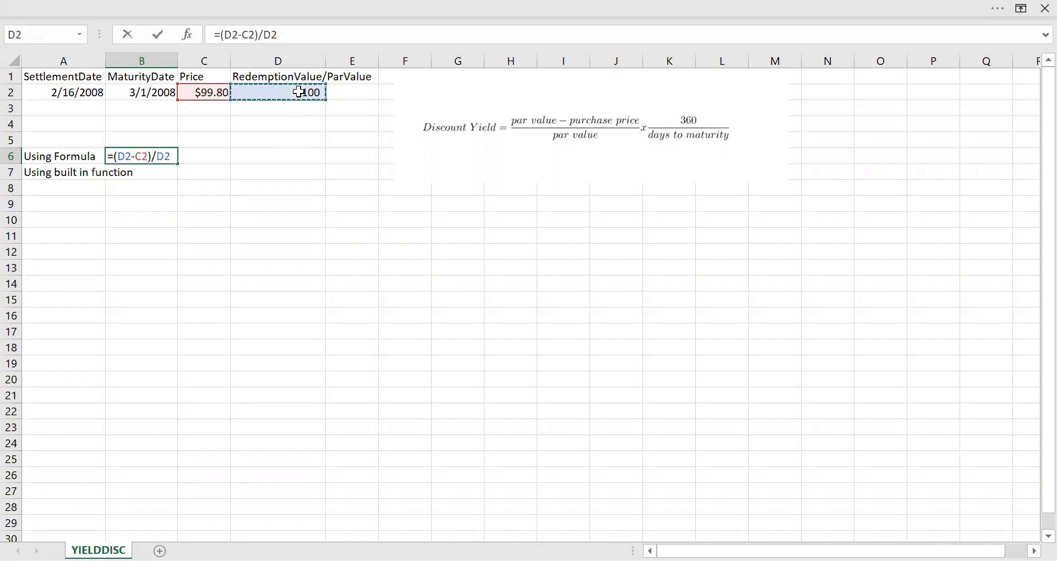
Complete the B6 formula by multiplying by 360 and dividing by 14 days to maturity: =(D2-C2)/D2*360/14
{"action": "type", "text": "*360"}
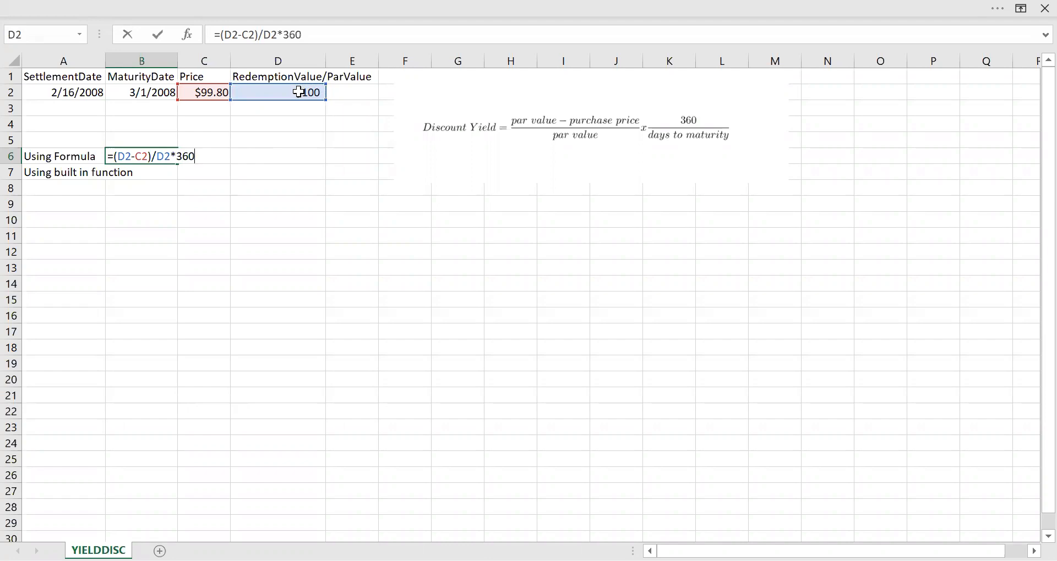
{"action": "type", "text": "/14"}
{"action": "key", "text": "Return"}
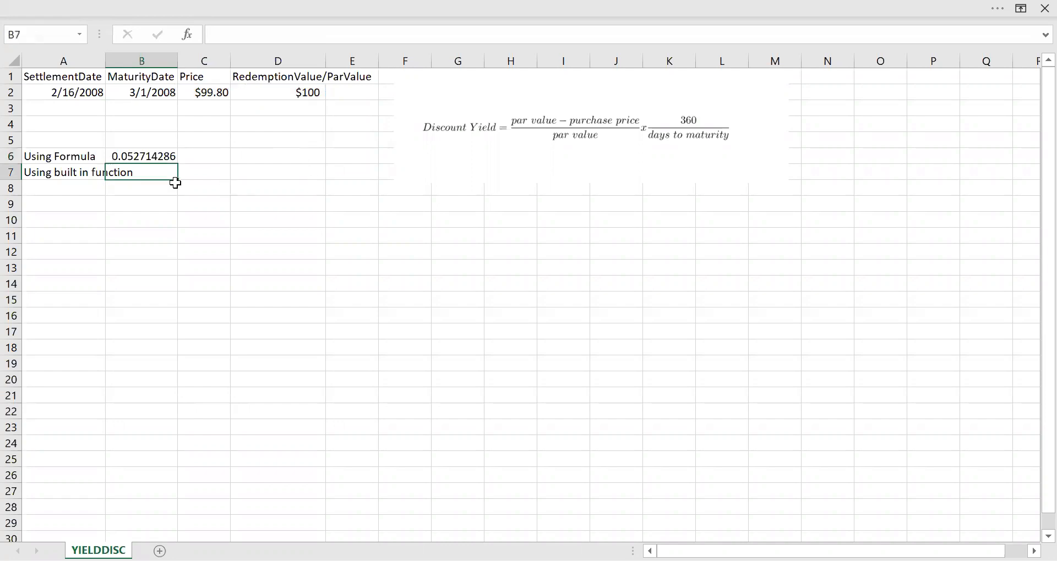
Format the manual formula result in B6 as Percentage with 1 decimal place
{"action": "left_click", "coordinate": [149, 157]}
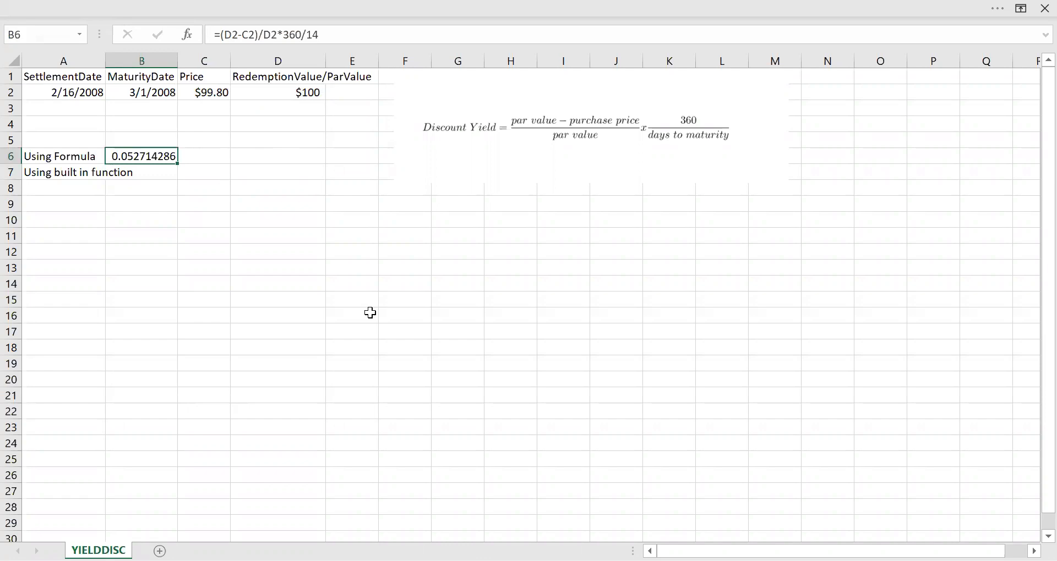
{"action": "key", "text": "ctrl+1"}
{"action": "left_click", "coordinate": [473, 281]}
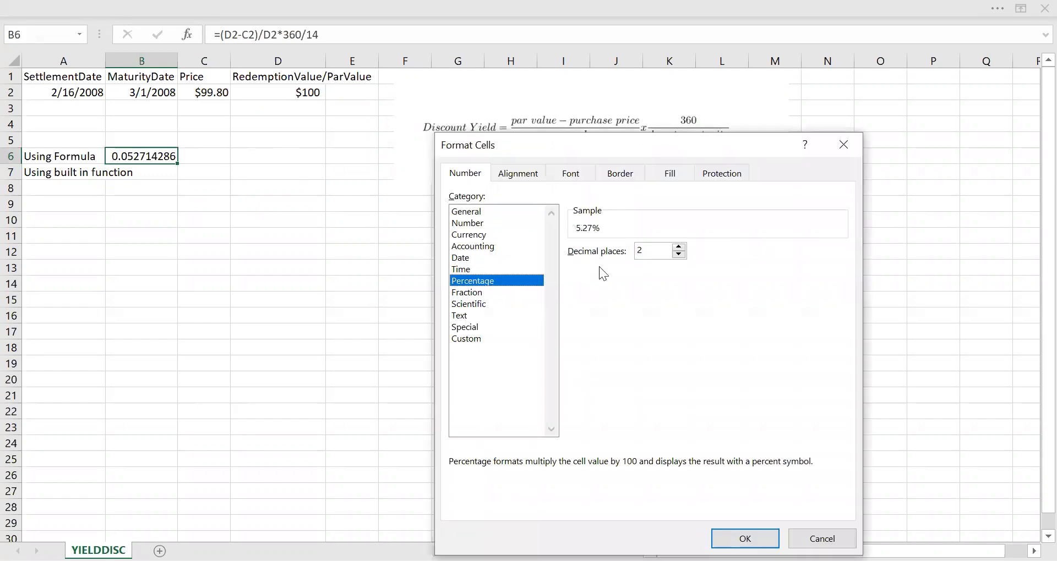
{"action": "left_click", "coordinate": [680, 254]}
{"action": "key", "text": "Return"}
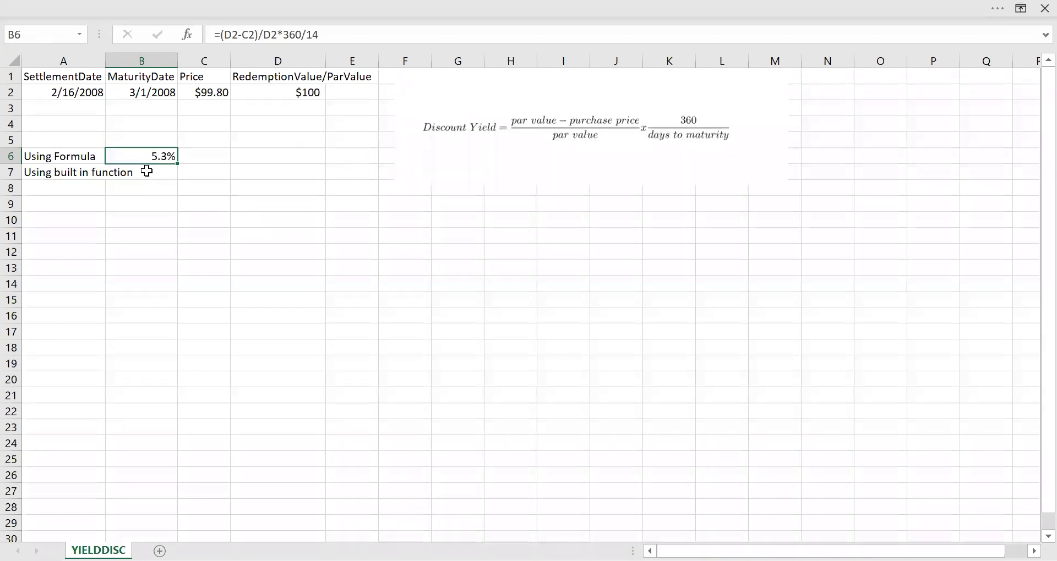
In cell B7, start a YIELDDISC function with settlement date A2 and maturity date B2 as its first arguments
{"action": "left_click", "coordinate": [146, 171]}
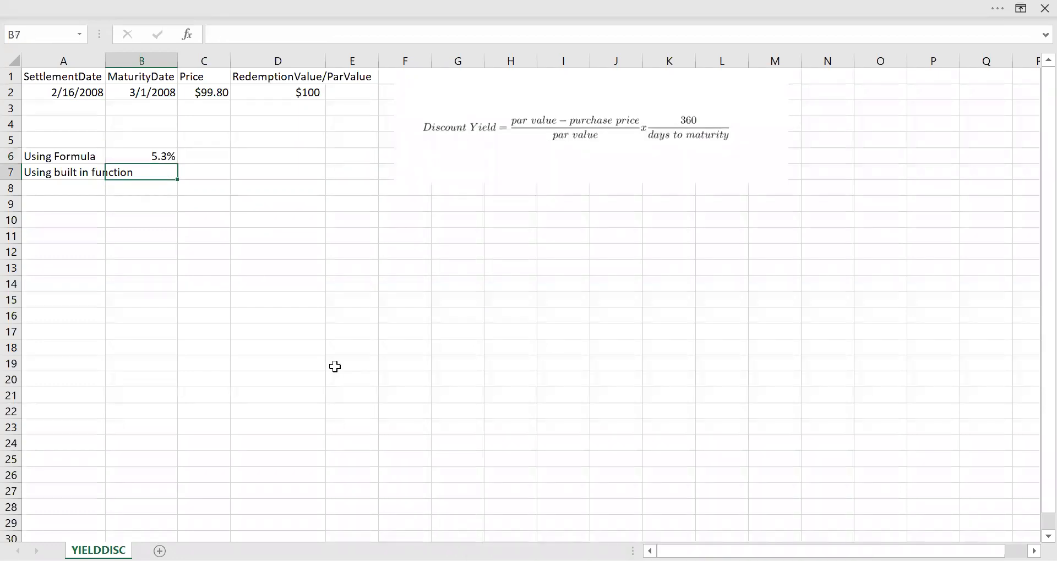
{"action": "type", "text": "=YIEL"}
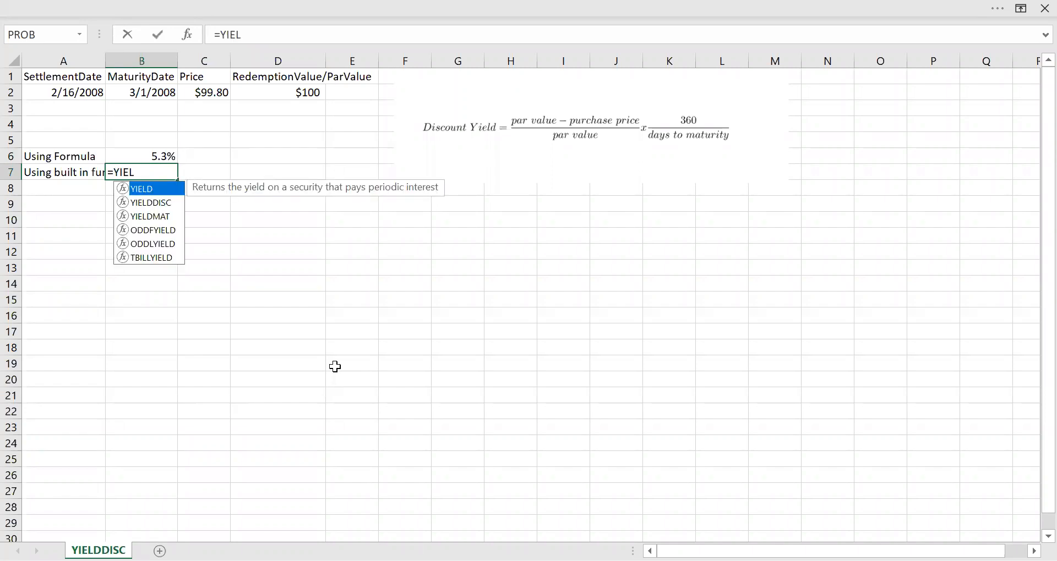
{"action": "key", "text": "Down"}
{"action": "key", "text": "Tab"}
{"action": "left_click", "coordinate": [87, 92]}
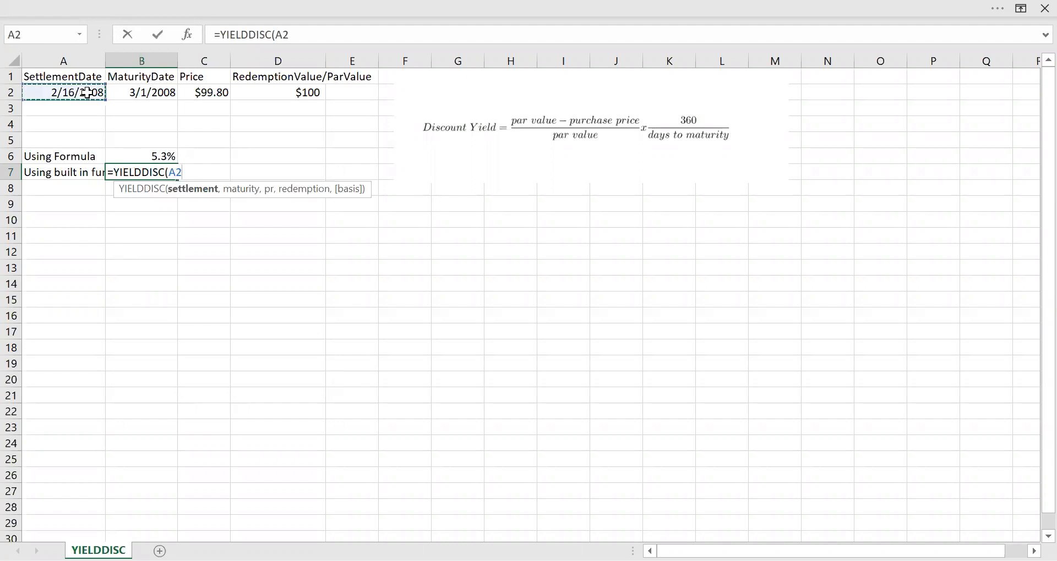
{"action": "type", "text": ","}
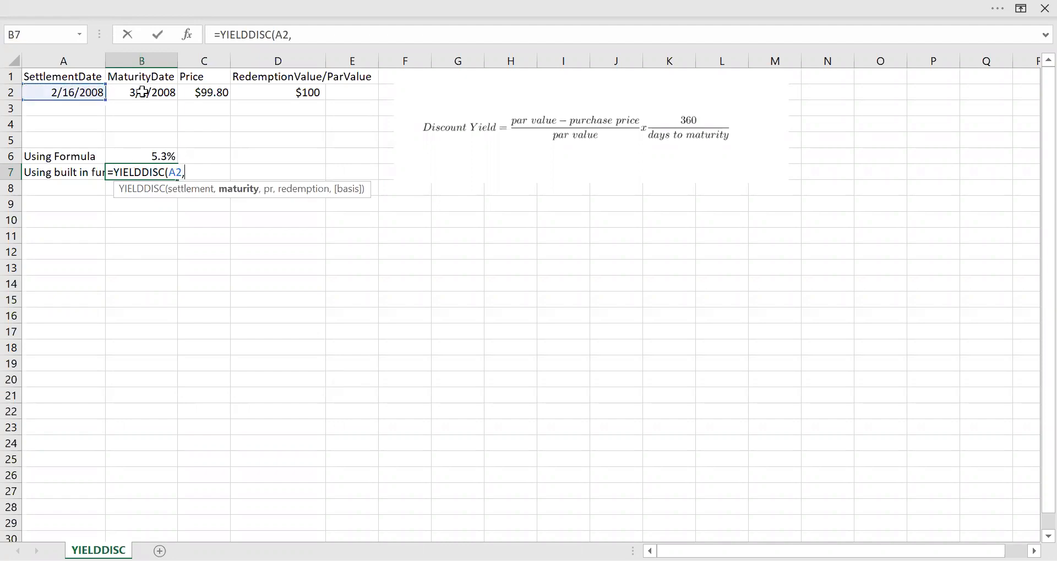
{"action": "left_click", "coordinate": [142, 92]}
{"action": "type", "text": "."}
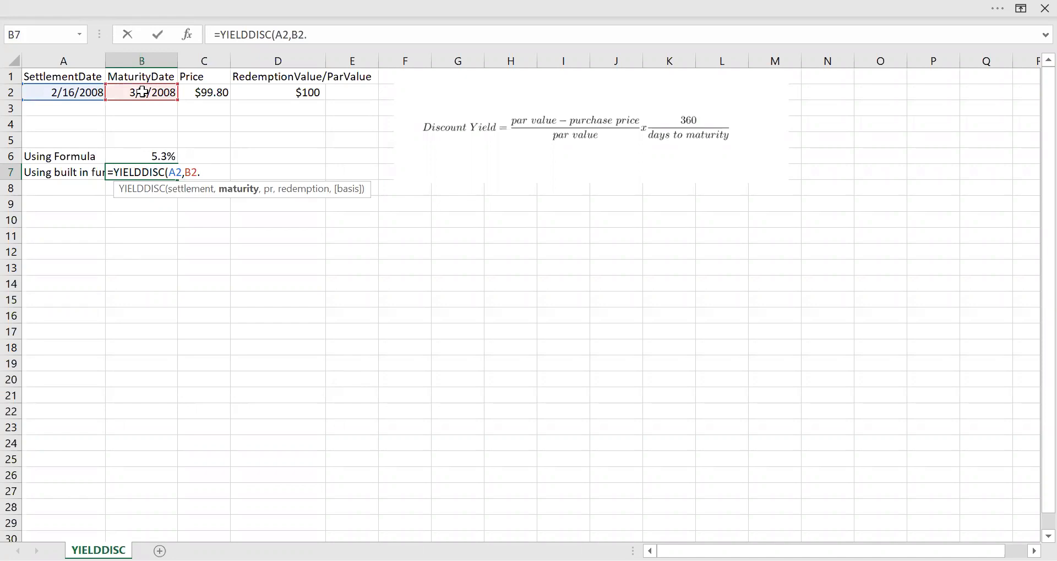
{"action": "key", "text": "BackSpace"}
{"action": "type", "text": ","}
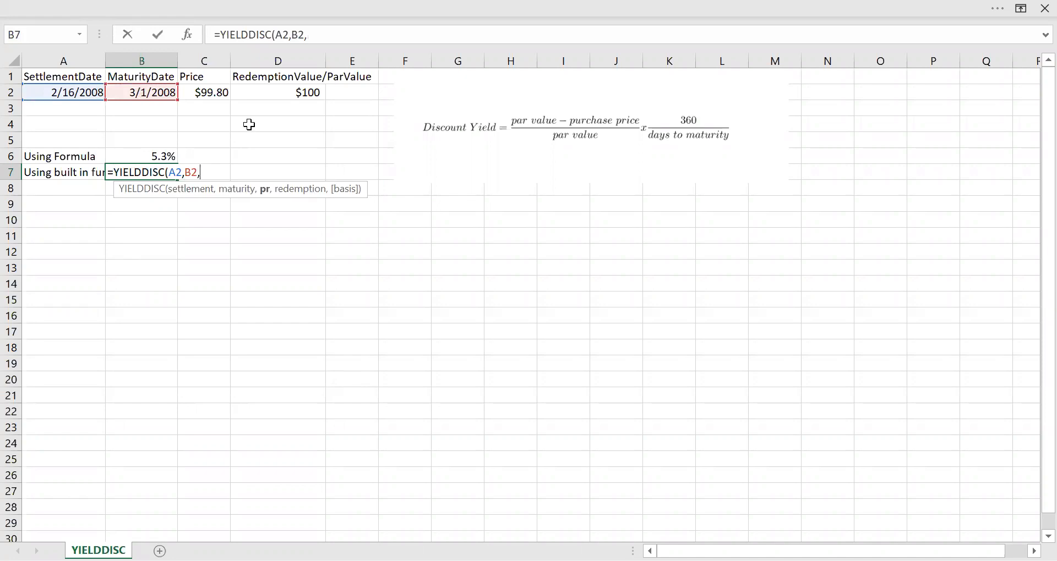
Complete the B7 function with price C2, redemption value D2 and basis 2: =YIELDDISC(A2,B2,C2,D2,2)
{"action": "left_click", "coordinate": [213, 93]}
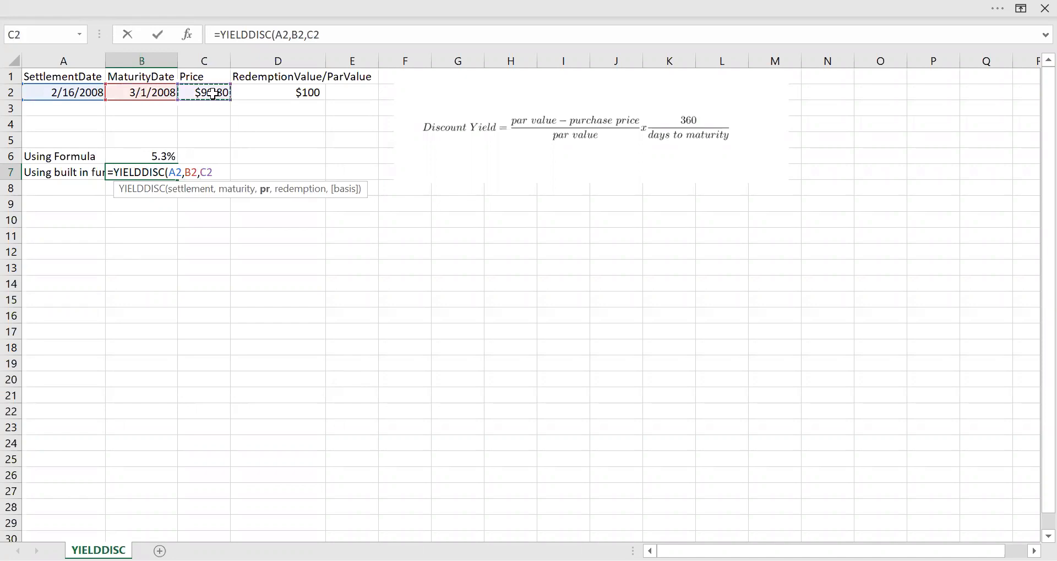
{"action": "type", "text": ","}
{"action": "left_click", "coordinate": [279, 93]}
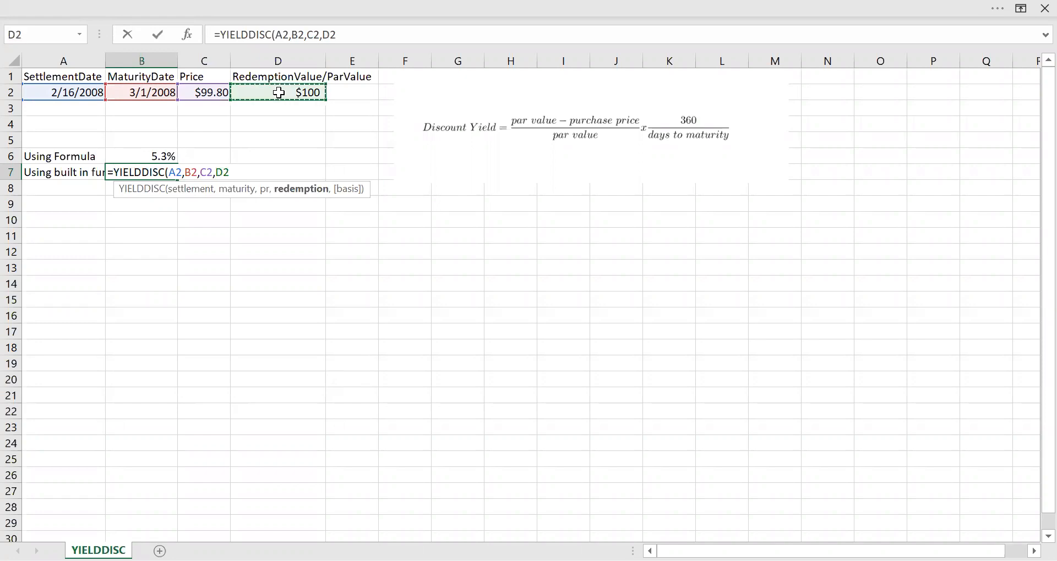
{"action": "type", "text": ","}
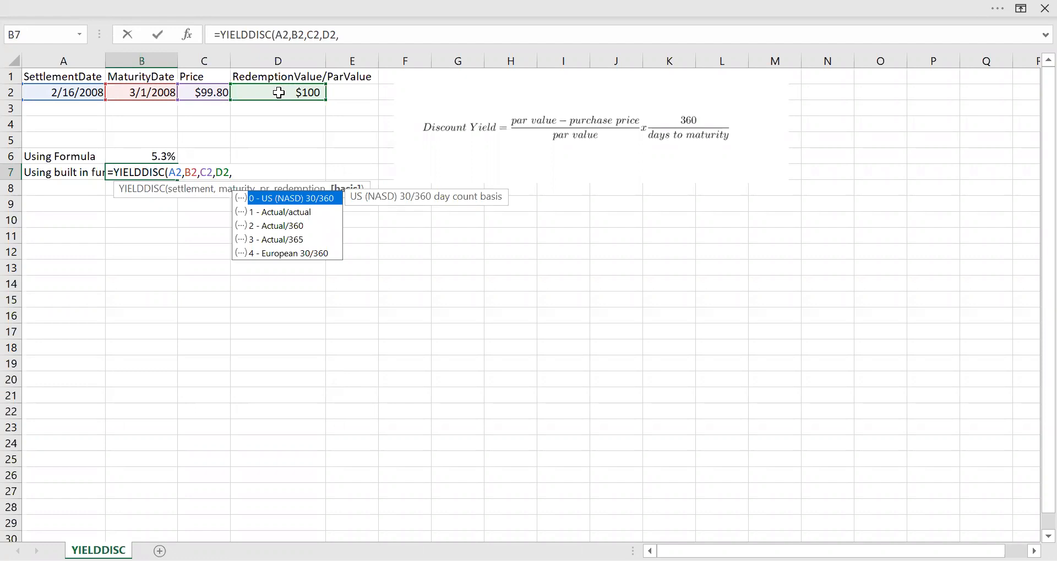
{"action": "type", "text": "2)"}
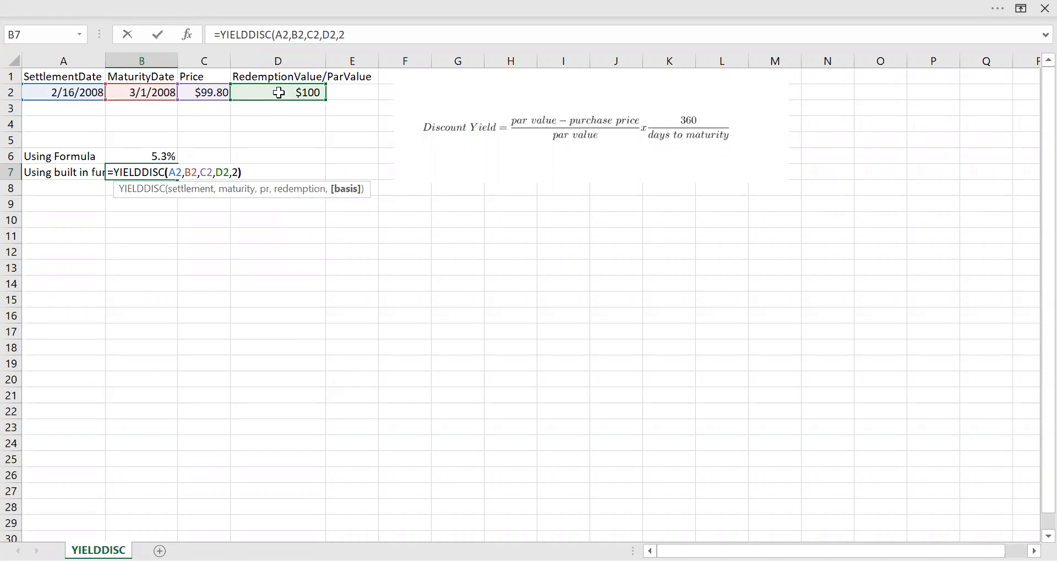
{"action": "key", "text": "Return"}
Format the YIELDDISC result in B7 as Percentage with 1 decimal place
{"action": "key", "text": "Up"}
{"action": "key", "text": "ctrl+1"}
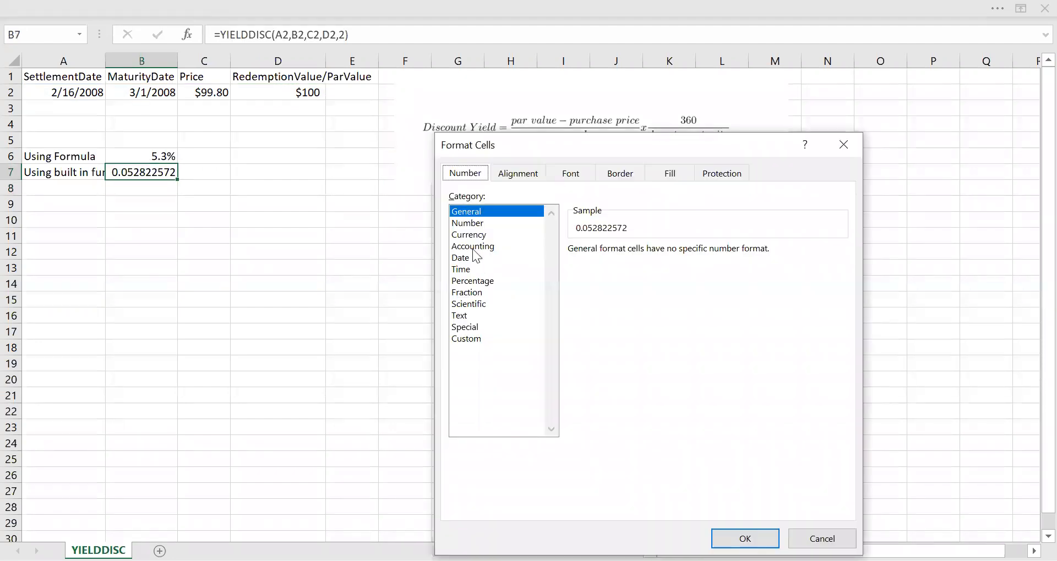
{"action": "left_click", "coordinate": [477, 281]}
{"action": "left_click", "coordinate": [681, 254]}
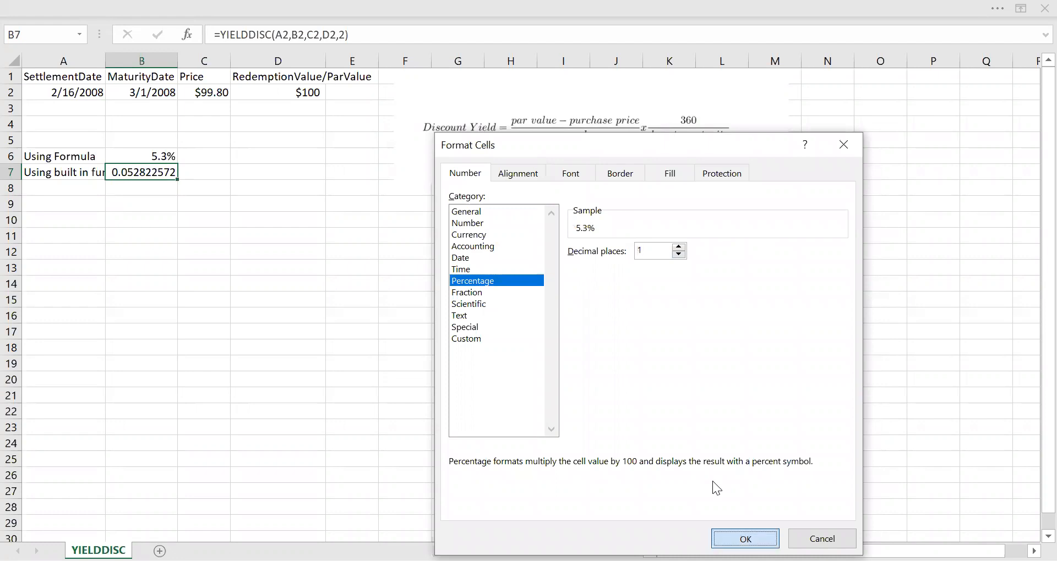
{"action": "key", "text": "Return"}
{"action": "left_click", "coordinate": [190, 210]}
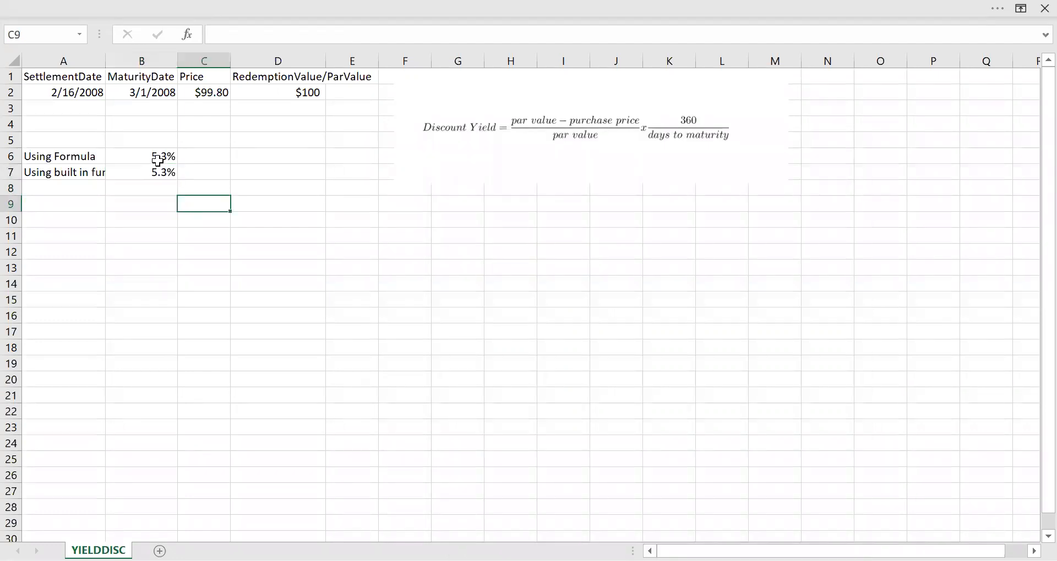
Calculate the days between the settlement and maturity dates in cell B4 with =B2-A2
{"action": "left_click", "coordinate": [56, 94]}
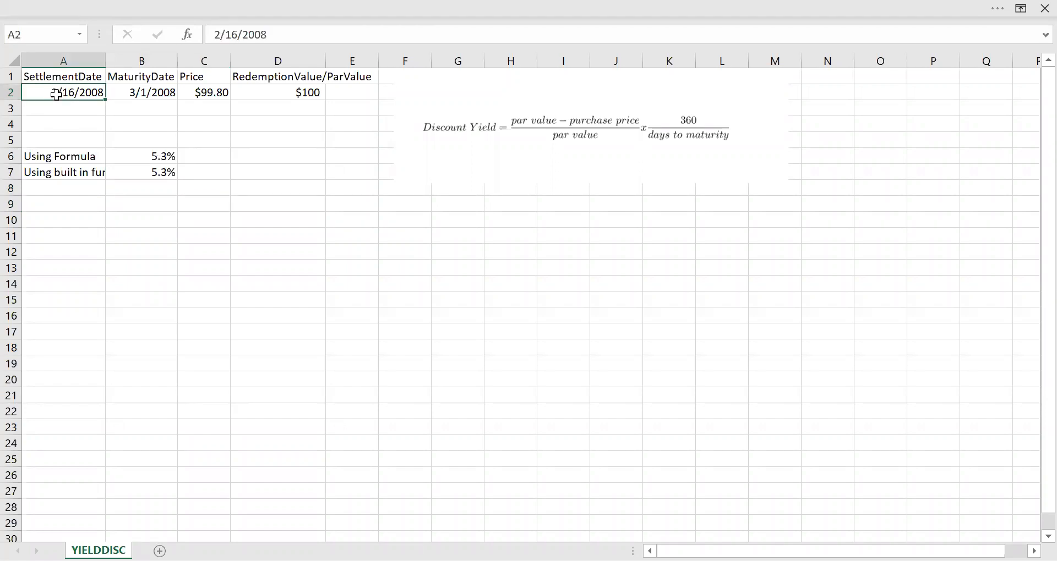
{"action": "left_click", "coordinate": [130, 95]}
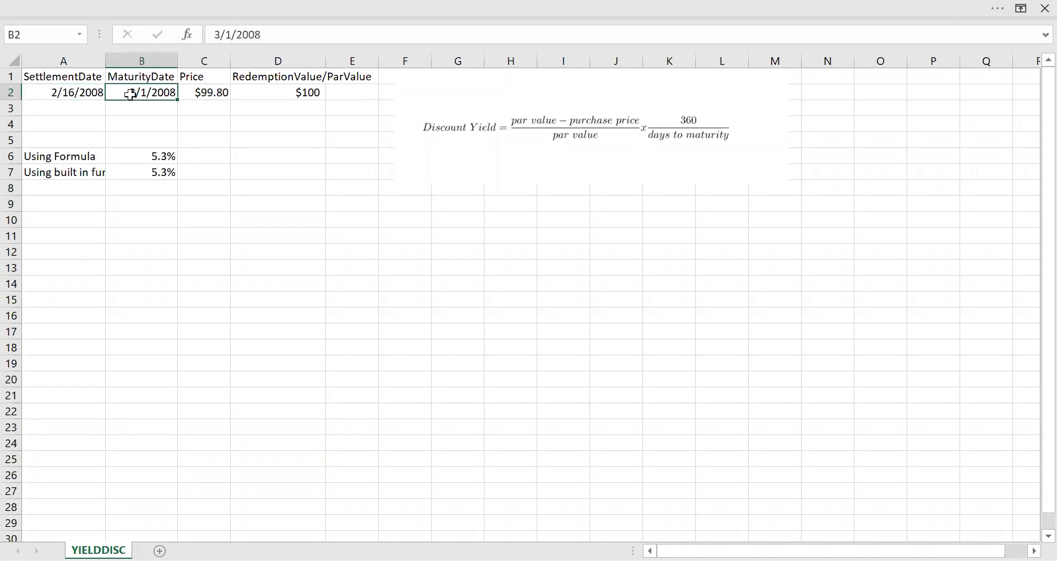
{"action": "left_click", "coordinate": [147, 125]}
{"action": "left_click", "coordinate": [165, 160]}
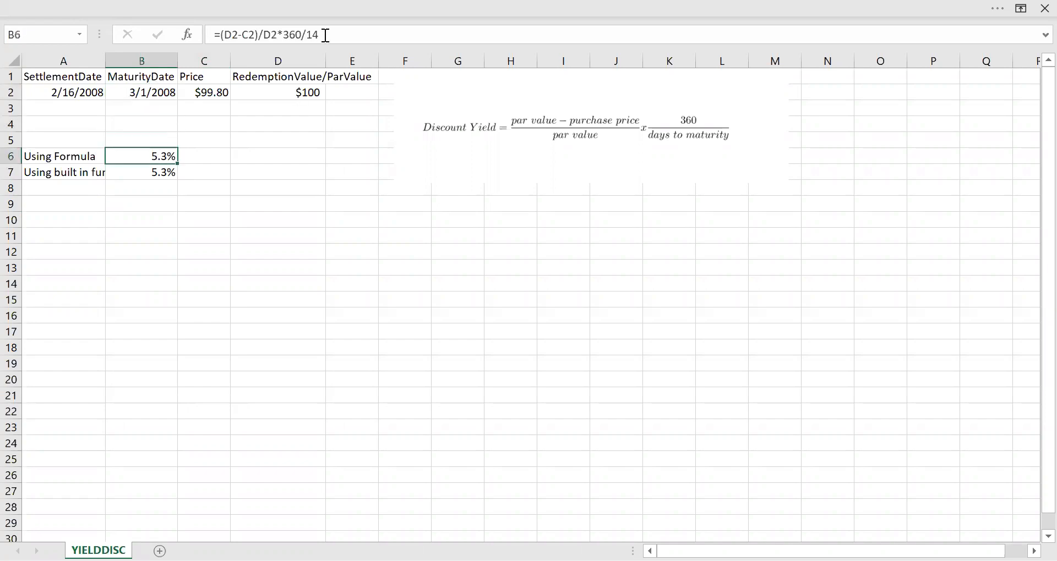
{"action": "left_click", "coordinate": [155, 125]}
{"action": "type", "text": "="}
{"action": "left_click", "coordinate": [145, 96]}
{"action": "type", "text": "-"}
{"action": "left_click", "coordinate": [88, 90]}
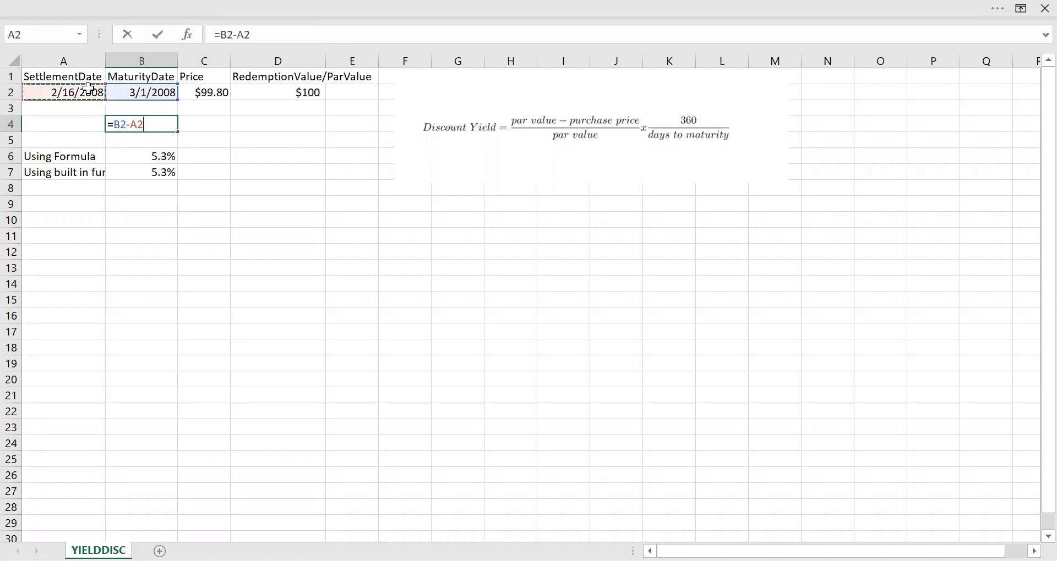
{"action": "key", "text": "Return"}
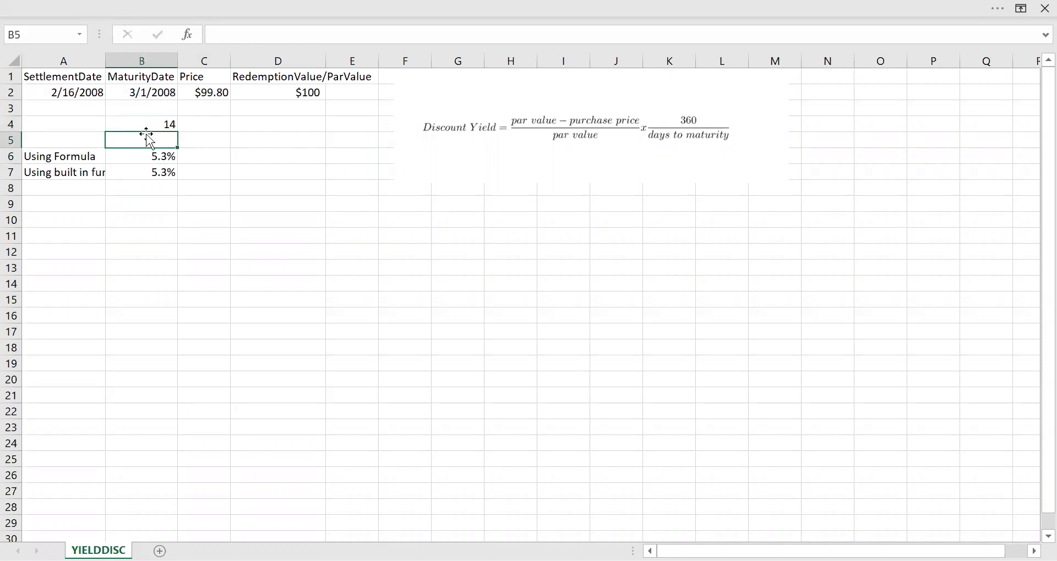
Check the day count used in the B6 formula and clear the temporary calculation from B4
{"action": "left_click", "coordinate": [166, 157]}
{"action": "left_click", "coordinate": [328, 34]}
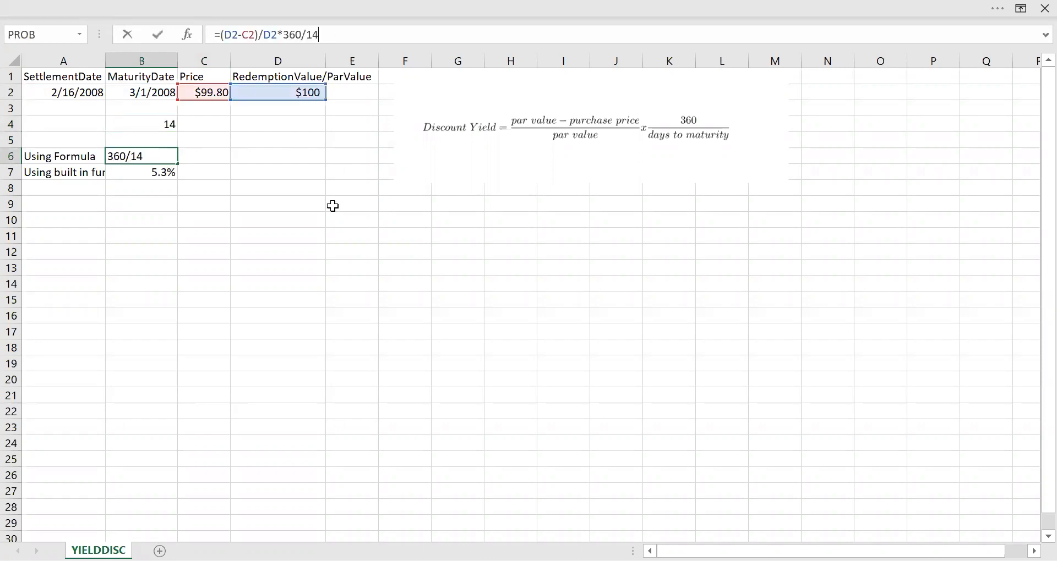
{"action": "key", "text": "ctrl+Return"}
{"action": "left_click", "coordinate": [164, 125]}
{"action": "key", "text": "Delete"}
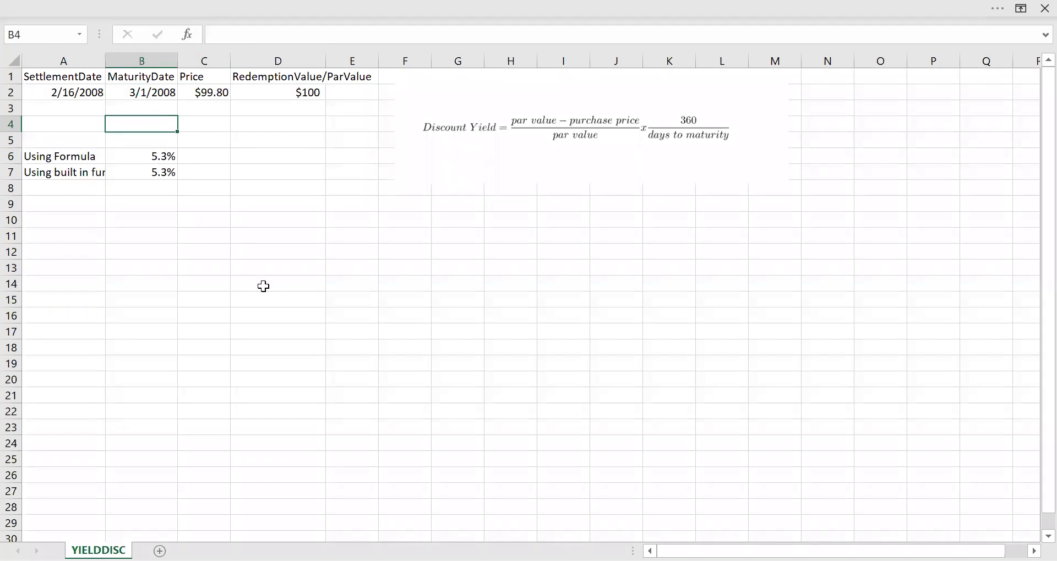
{"action": "key", "text": "ctrl+Home"}
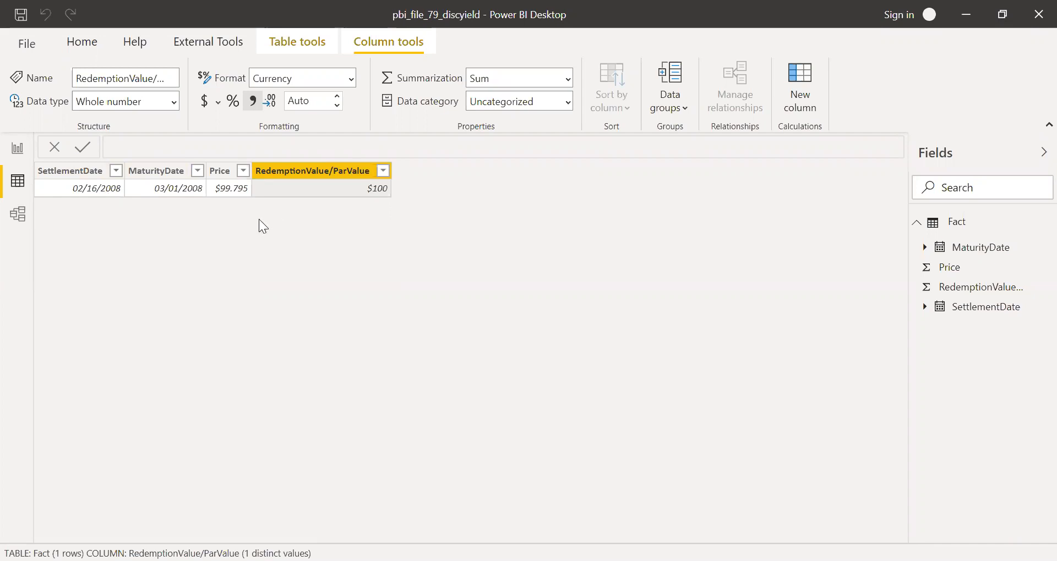
In Power BI Desktop's report view, add a new measure named DiscountYield to the Fact table
{"action": "left_click", "coordinate": [20, 150]}
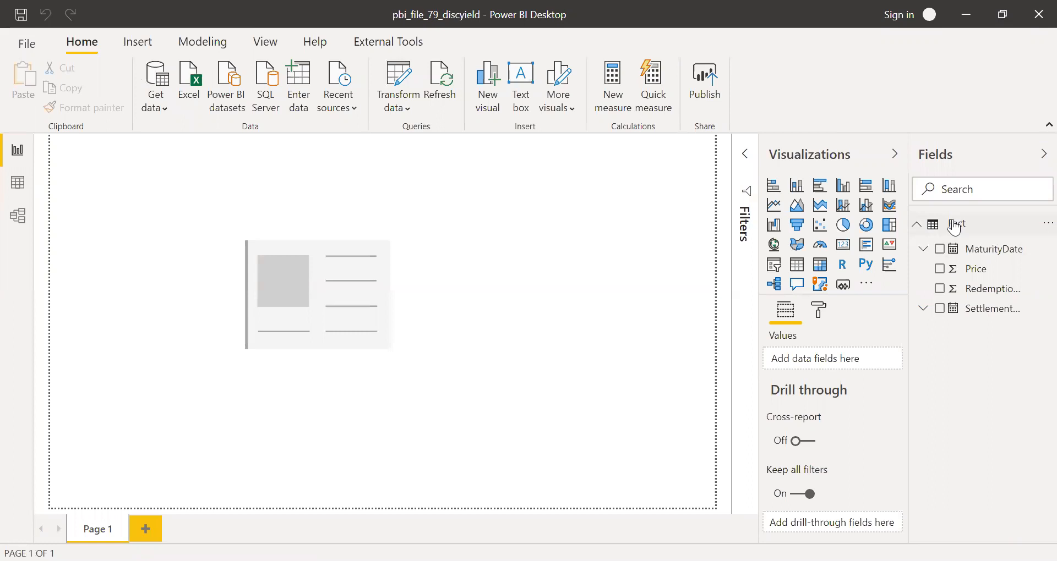
{"action": "right_click", "coordinate": [955, 225]}
{"action": "left_click", "coordinate": [965, 21]}
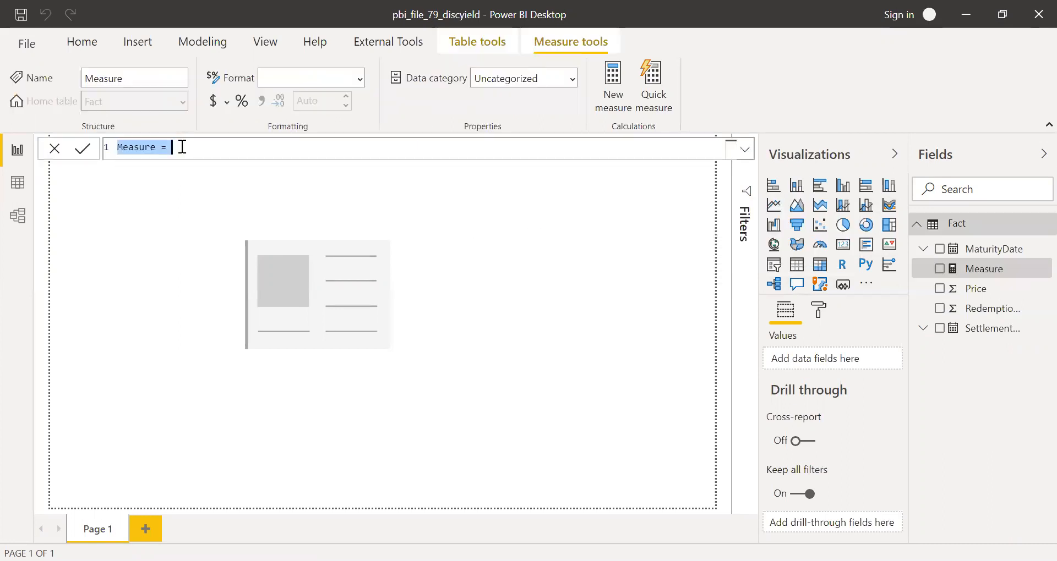
{"action": "type", "text": "dI"}
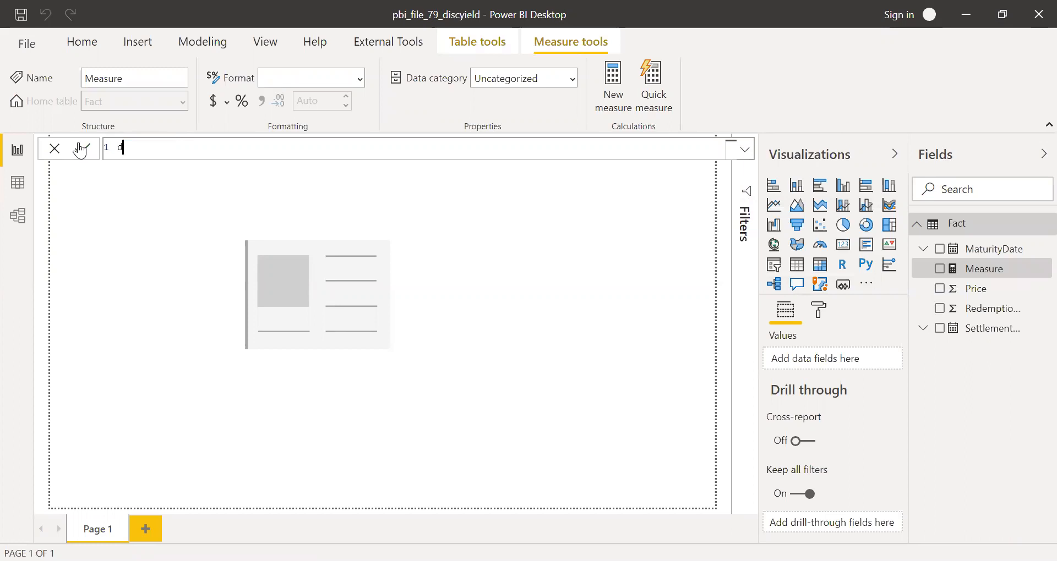
{"action": "key", "text": "BackSpace"}
{"action": "key", "text": "BackSpace"}
{"action": "type", "text": "D"}
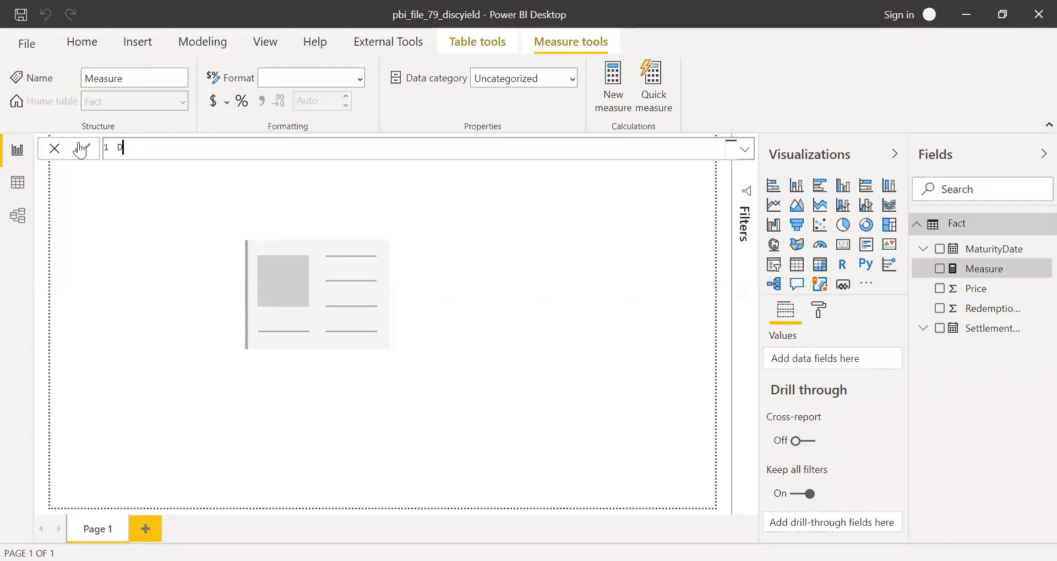
{"action": "type", "text": "iscountted"}
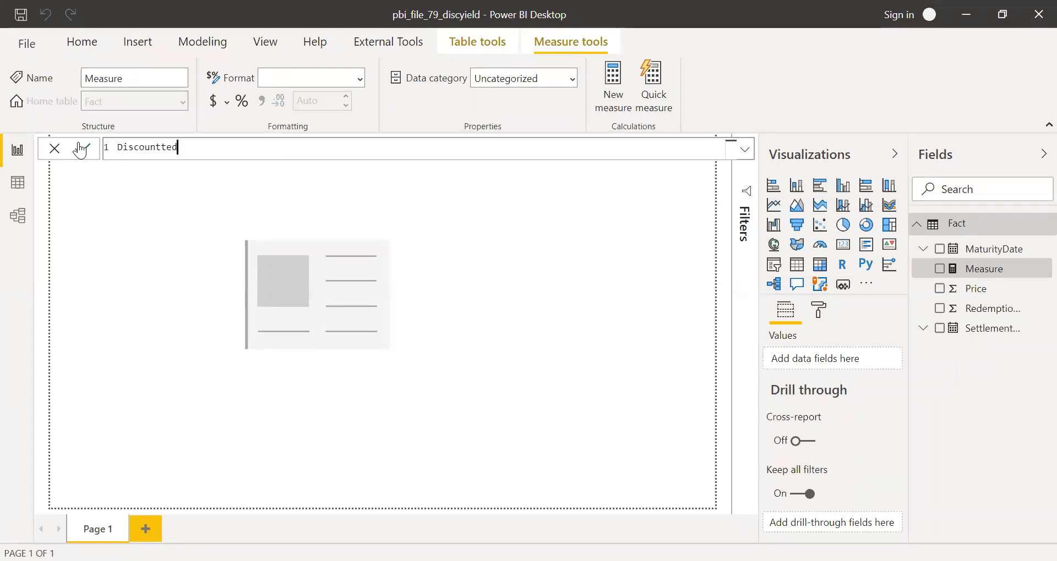
{"action": "key", "text": "BackSpace"}
{"action": "key", "text": "BackSpace"}
{"action": "key", "text": "BackSpace"}
{"action": "type", "text": "Yield = ye"}
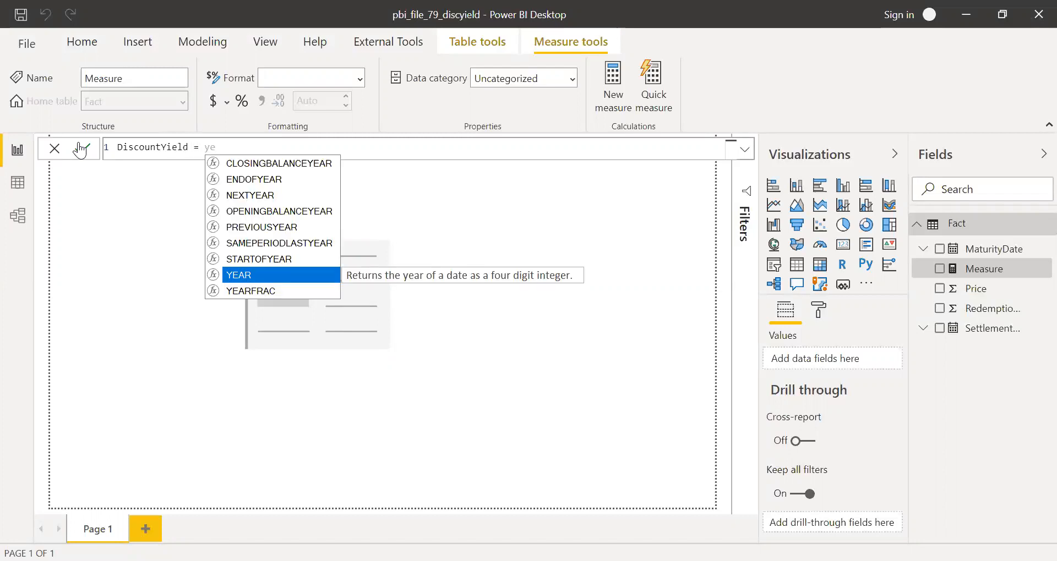
{"action": "type", "text": "i"}
Start the DiscountYield expression with the YIELDDISC function
{"action": "key", "text": "BackSpace"}
{"action": "key", "text": "BackSpace"}
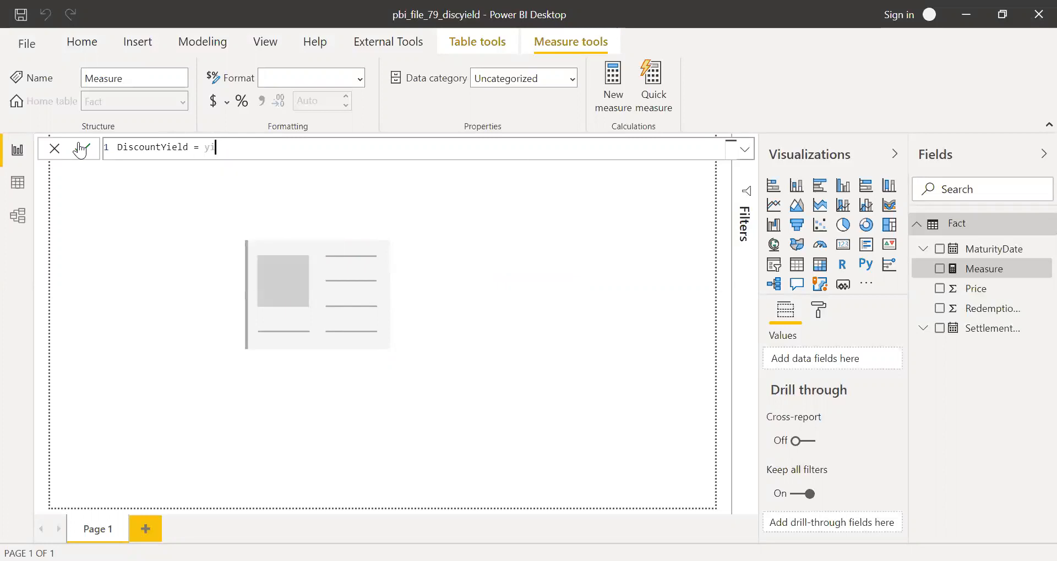
{"action": "type", "text": "i"}
{"action": "key", "text": "Tab"}
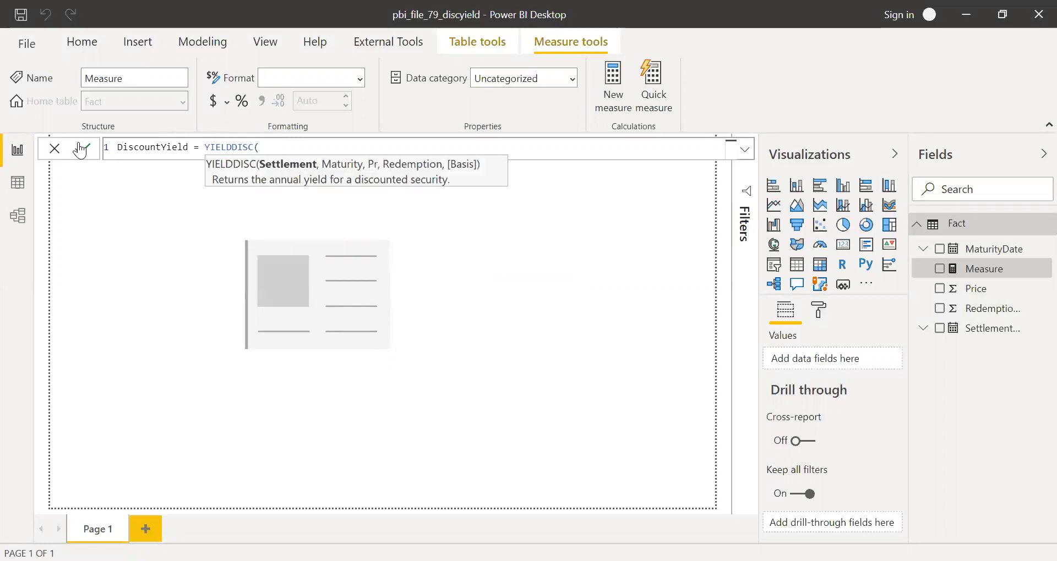
{"action": "type", "text": "sel"}
{"action": "key", "text": "Down"}
{"action": "key", "text": "Down"}
{"action": "key", "text": "Down"}
{"action": "key", "text": "Down"}
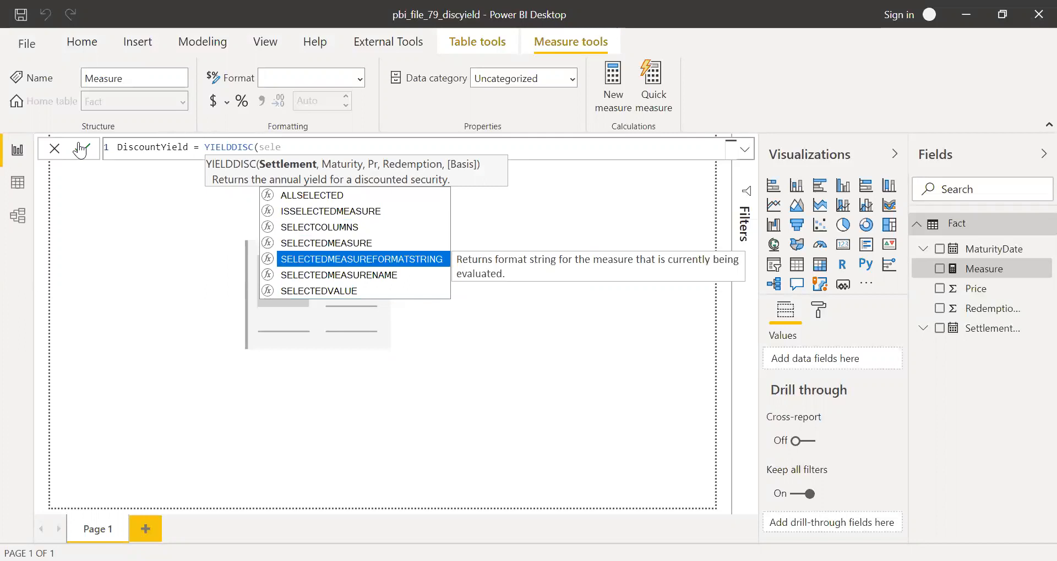
{"action": "key", "text": "Tab"}
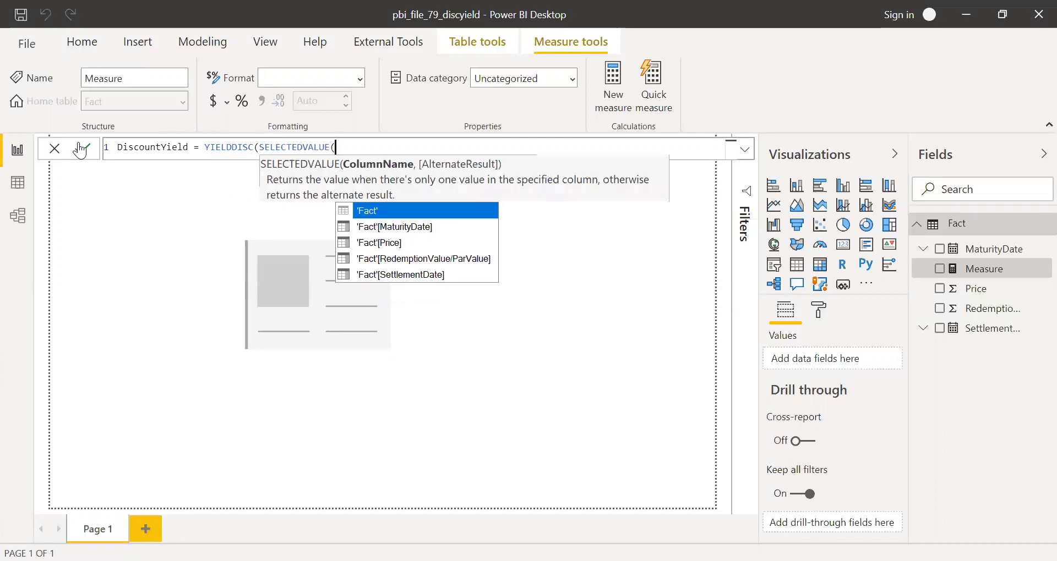
{"action": "key", "text": "BackSpace"}
{"action": "key", "text": "BackSpace"}
{"action": "key", "text": "BackSpace"}
{"action": "key", "text": "BackSpace"}
{"action": "key", "text": "BackSpace"}
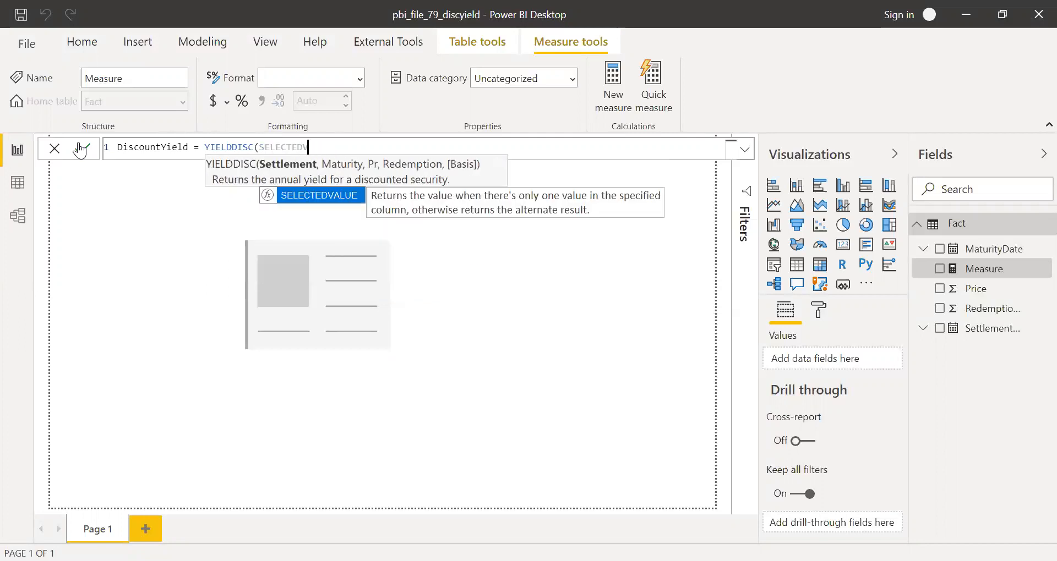
{"action": "key", "text": "BackSpace"}
{"action": "key", "text": "BackSpace"}
{"action": "key", "text": "BackSpace"}
{"action": "key", "text": "BackSpace"}
{"action": "key", "text": "BackSpace"}
{"action": "key", "text": "BackSpace"}
{"action": "key", "text": "BackSpace"}
{"action": "key", "text": "BackSpace"}
{"action": "key", "text": "BackSpace"}
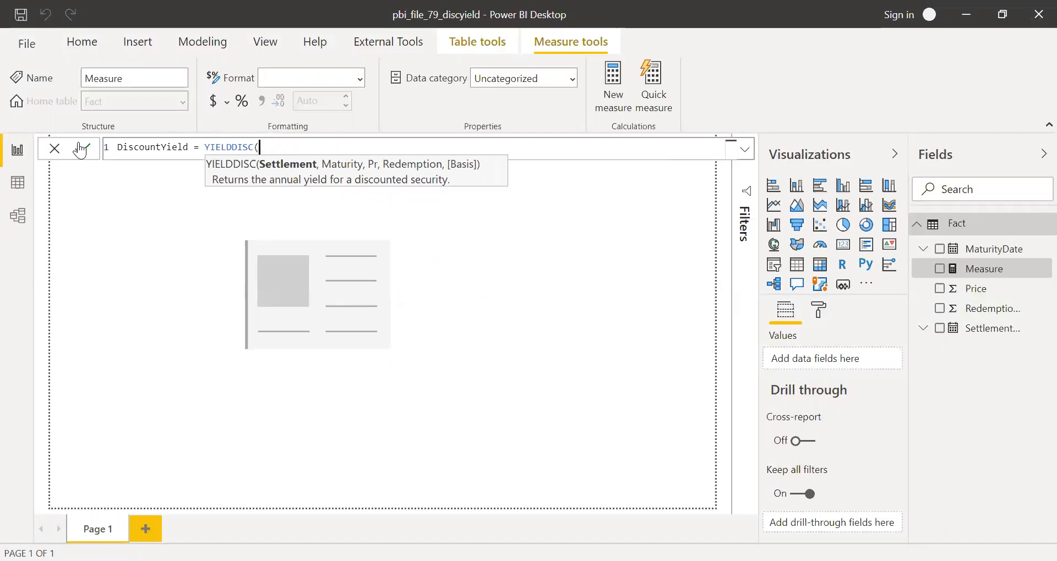
Enter SELECTEDVALUE('Fact'[SettlementDate]) as the settlement argument of YIELDDISC
{"action": "type", "text": "sel"}
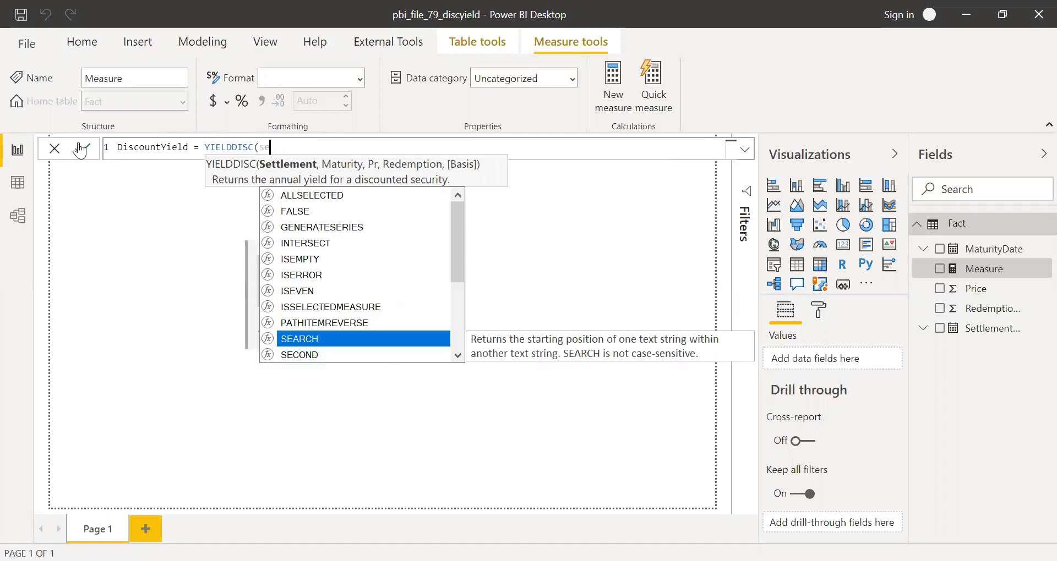
{"action": "key", "text": "Down"}
{"action": "key", "text": "Down"}
{"action": "key", "text": "Down"}
{"action": "key", "text": "Down"}
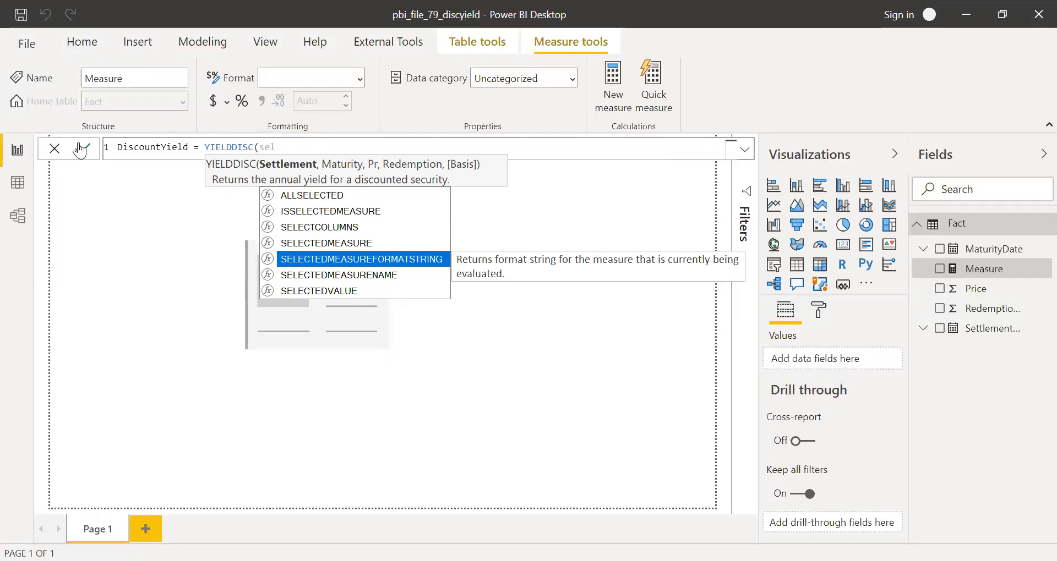
{"action": "key", "text": "Tab"}
{"action": "type", "text": "se"}
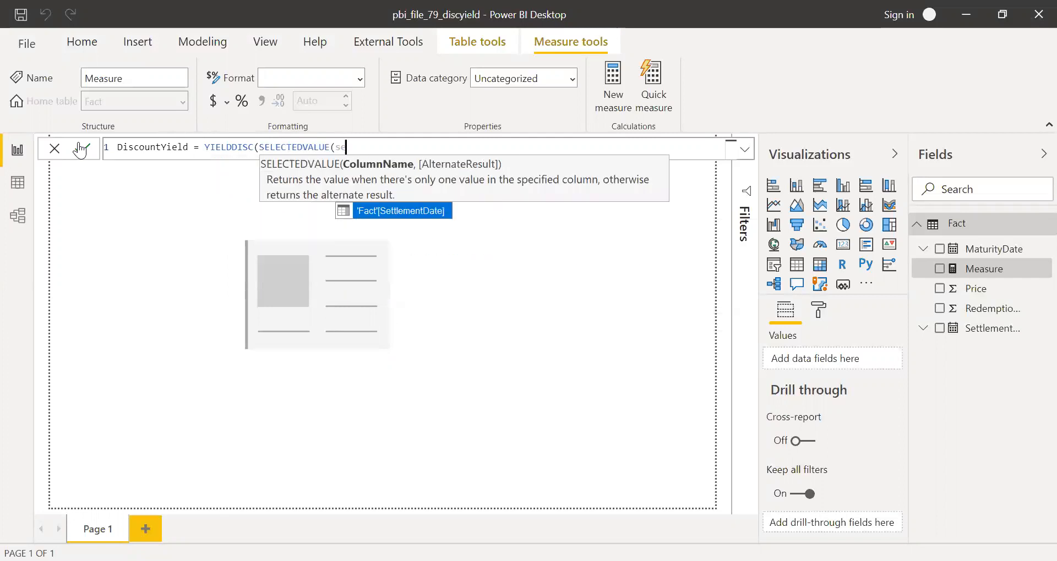
{"action": "key", "text": "Tab"}
{"action": "type", "text": "),"}
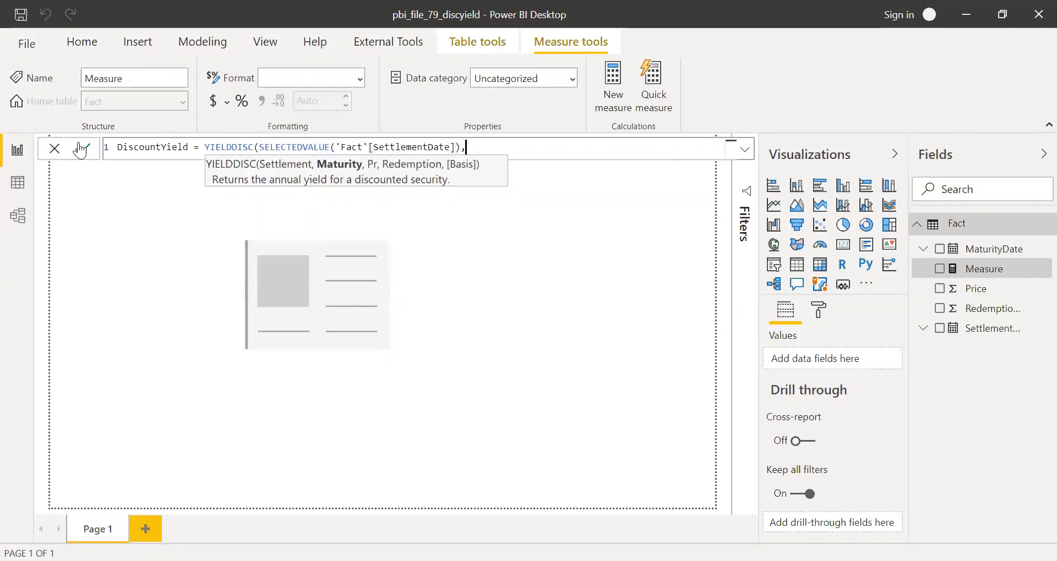
{"action": "type", "text": "se"}
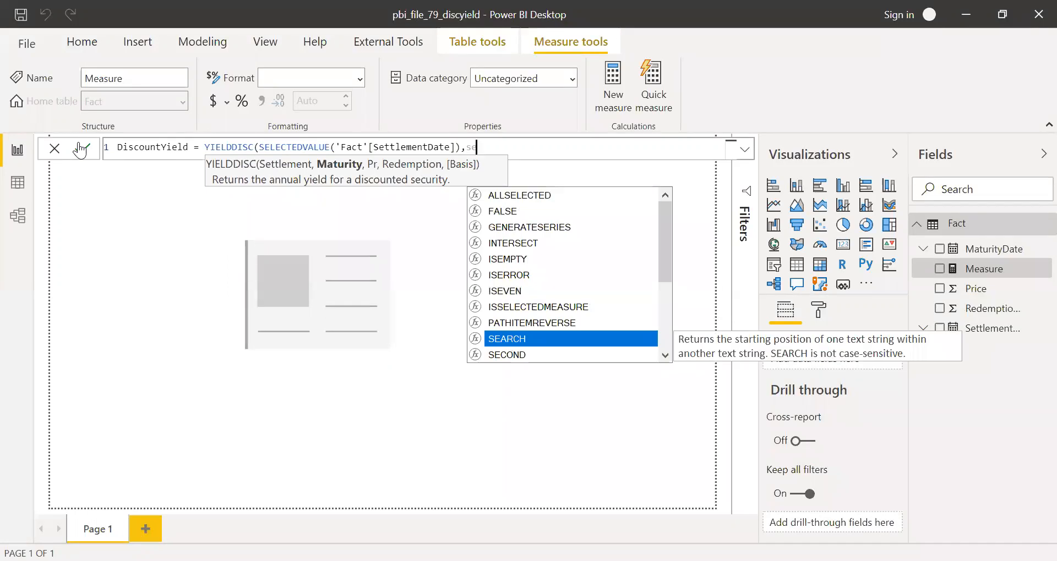
{"action": "type", "text": "lect"}
Add SELECTEDVALUE('Fact'[MaturityDate]) as the maturity argument of YIELDDISC
{"action": "key", "text": "Down"}
{"action": "key", "text": "Down"}
{"action": "key", "text": "Down"}
{"action": "key", "text": "Down"}
{"action": "key", "text": "Tab"}
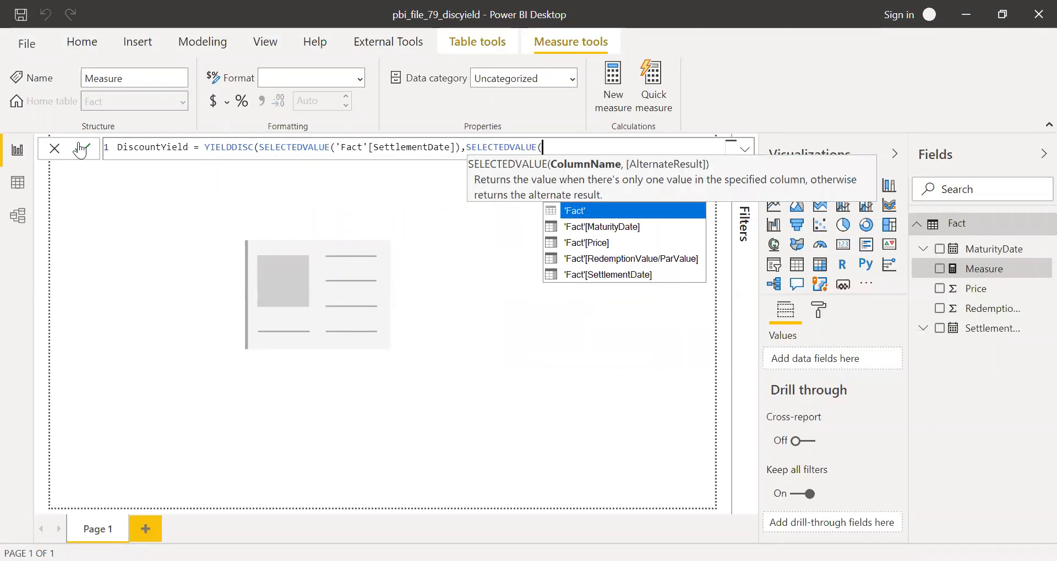
{"action": "type", "text": "matu"}
{"action": "key", "text": "Tab"}
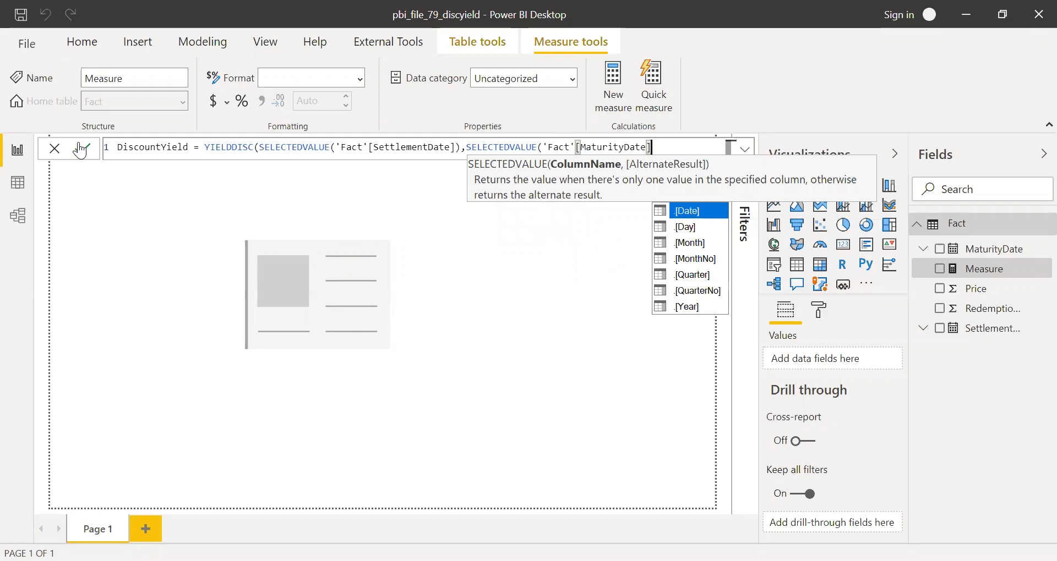
{"action": "type", "text": ")"}
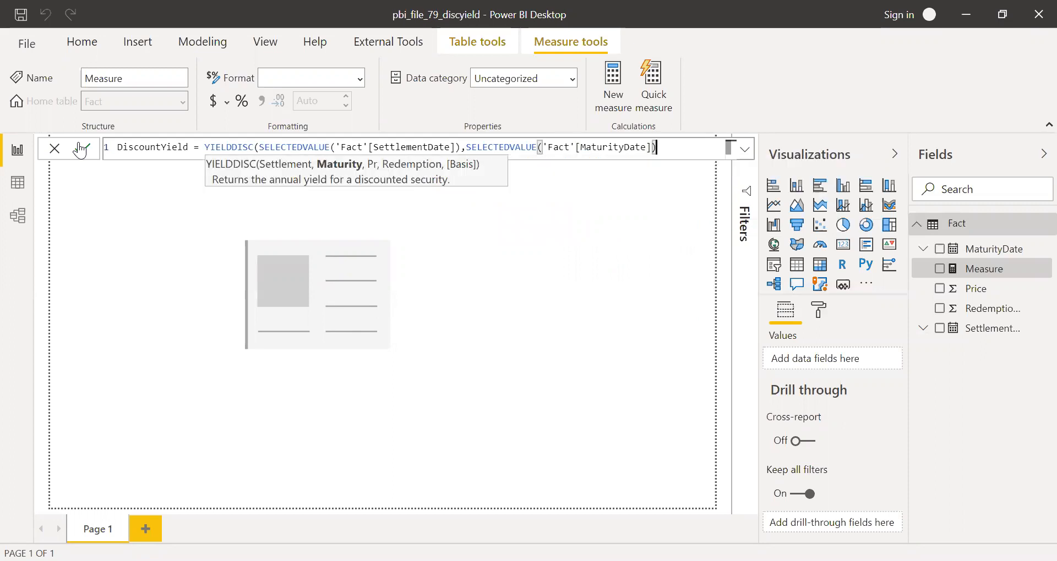
{"action": "type", "text": ",sele"}
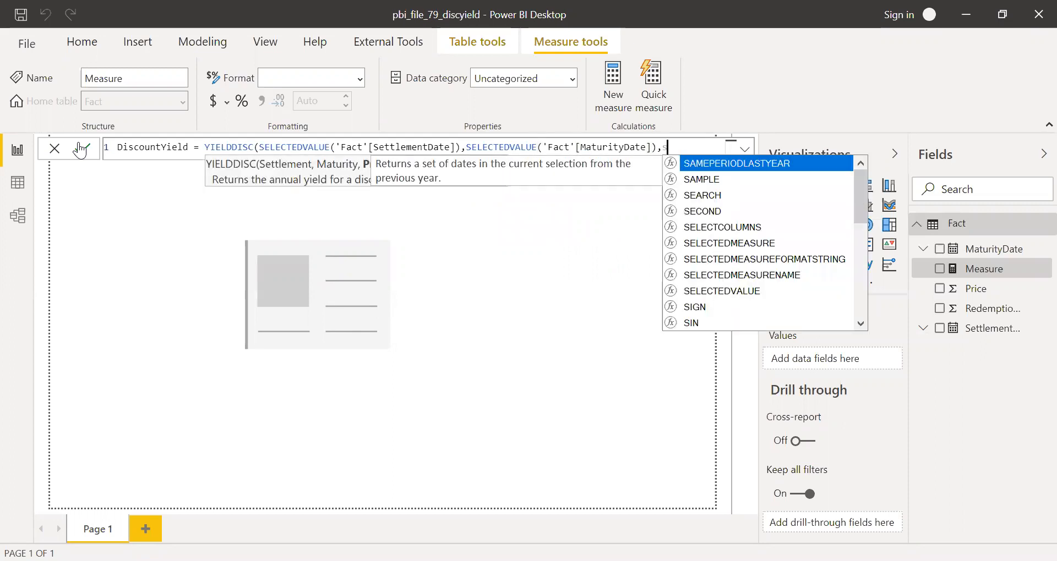
{"action": "type", "text": "c"}
Add SELECTEDVALUE('Fact'[Price]) as the price argument of YIELDDISC
{"action": "key", "text": "Escape"}
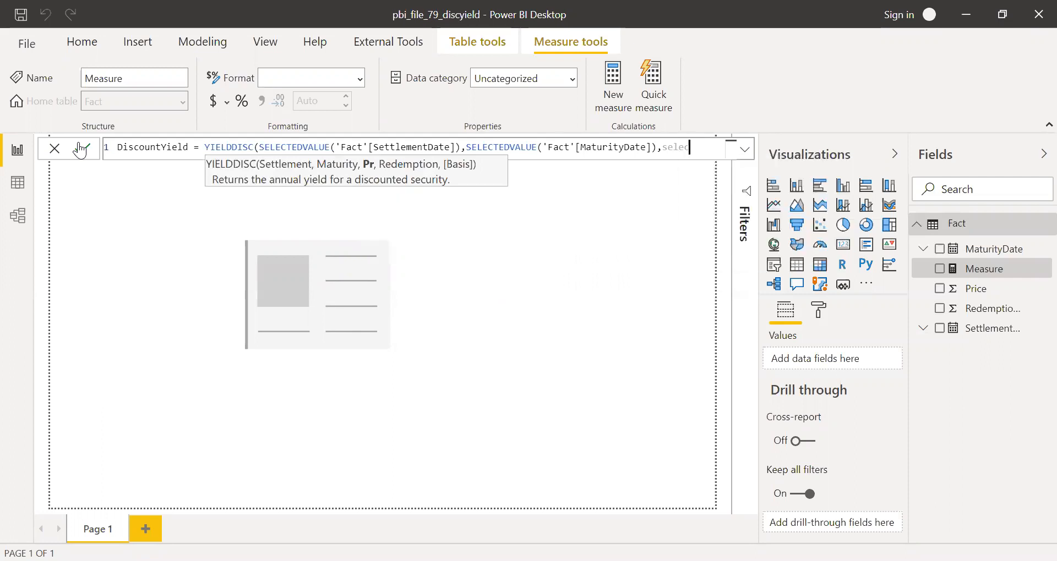
{"action": "type", "text": "tedvalue(pur"}
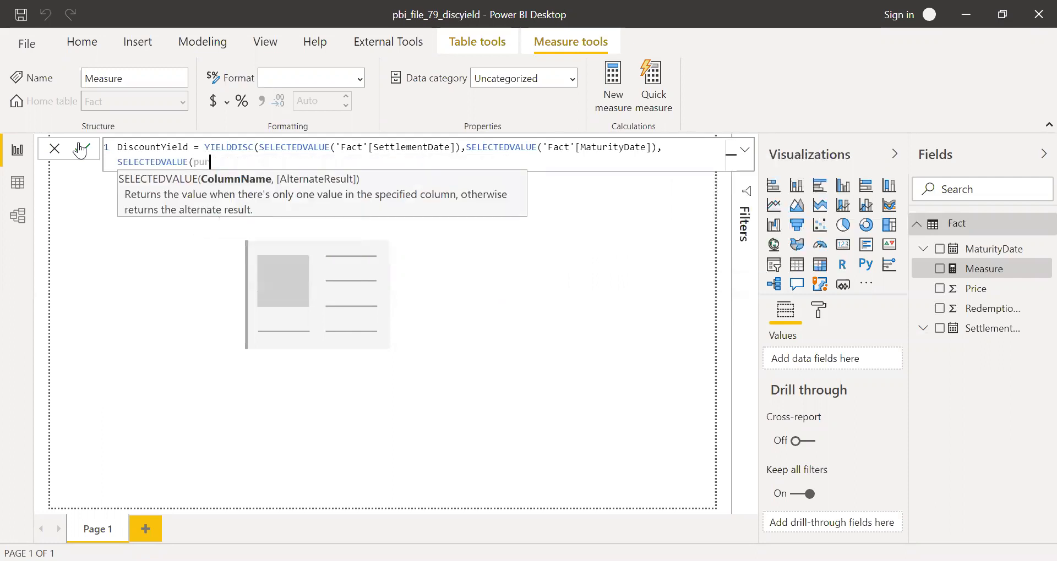
{"action": "key", "text": "BackSpace"}
{"action": "key", "text": "BackSpace"}
{"action": "key", "text": "BackSpace"}
{"action": "key", "text": "Down"}
{"action": "key", "text": "Down"}
{"action": "key", "text": "Down"}
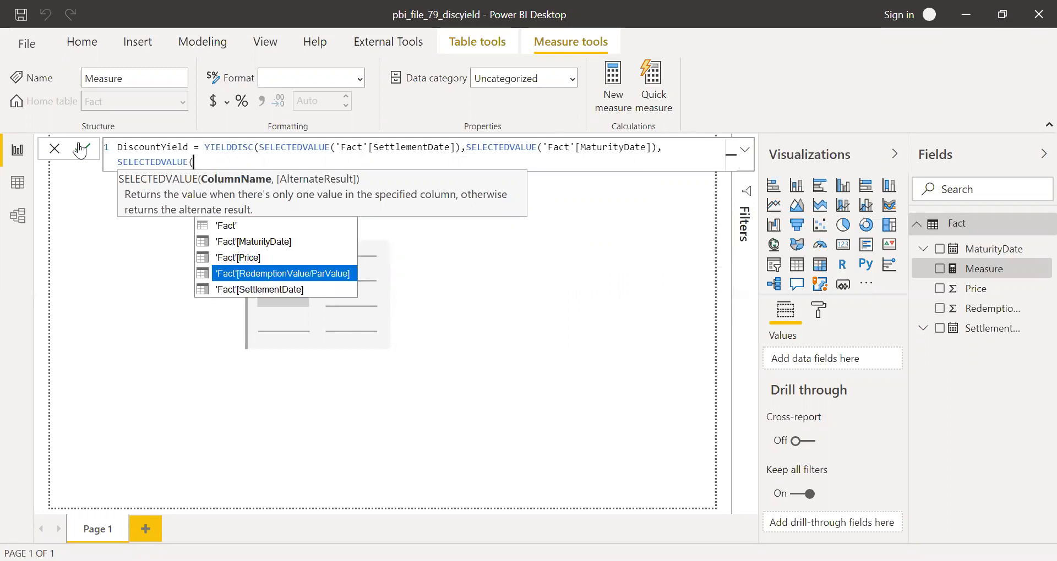
{"action": "key", "text": "Up"}
{"action": "key", "text": "Tab"}
{"action": "type", "text": "),sel"}
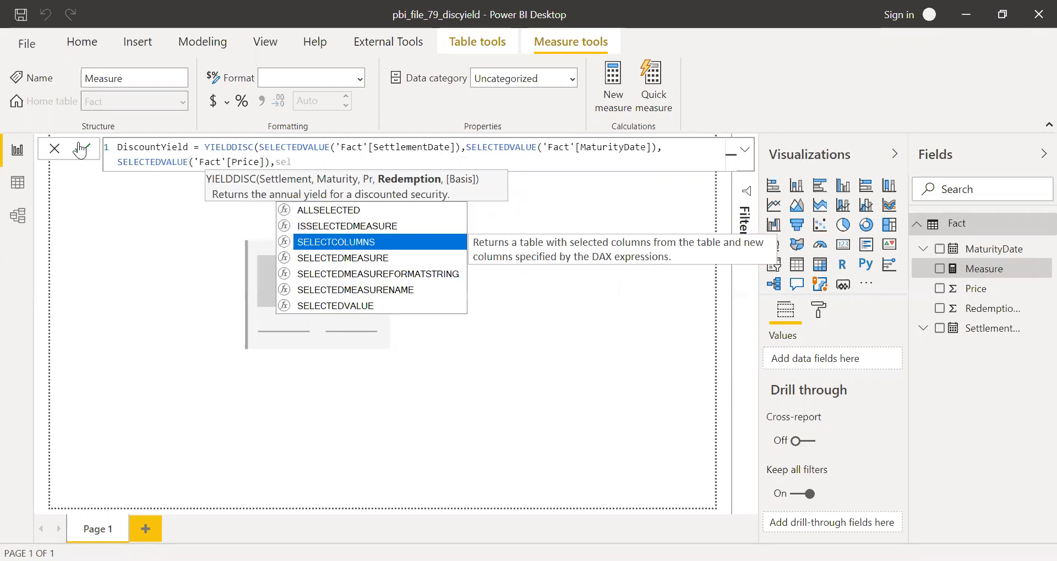
Add SELECTEDVALUE('Fact'[RedemptionValue/ParValue]) as the redemption argument of YIELDDISC
{"action": "key", "text": "Down"}
{"action": "key", "text": "Down"}
{"action": "key", "text": "Down"}
{"action": "key", "text": "Down"}
{"action": "key", "text": "Tab"}
{"action": "key", "text": "Down"}
{"action": "key", "text": "Down"}
{"action": "key", "text": "Down"}
{"action": "key", "text": "Tab"}
{"action": "type", "text": ")"}
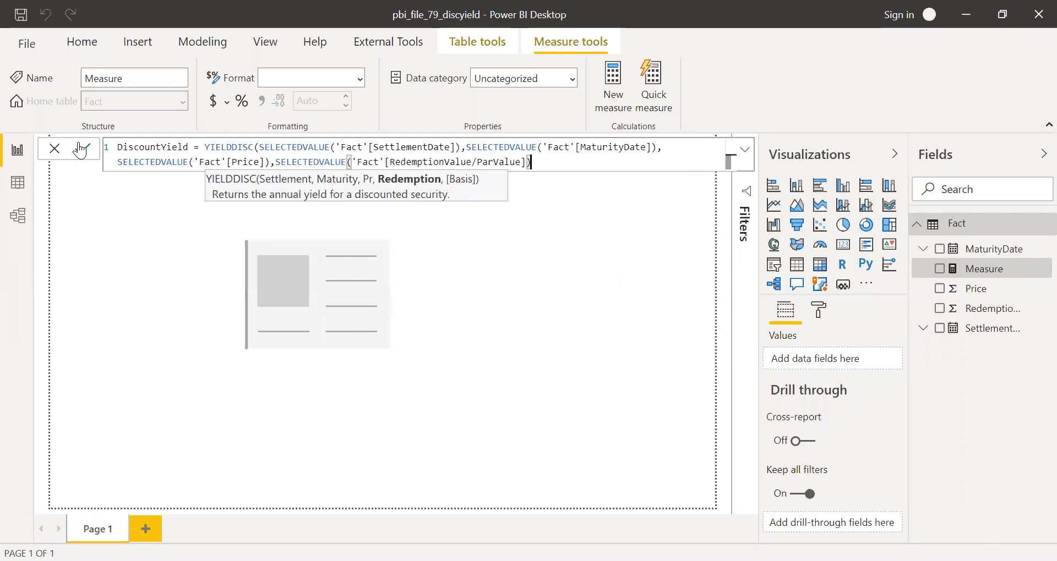
{"action": "type", "text": ","}
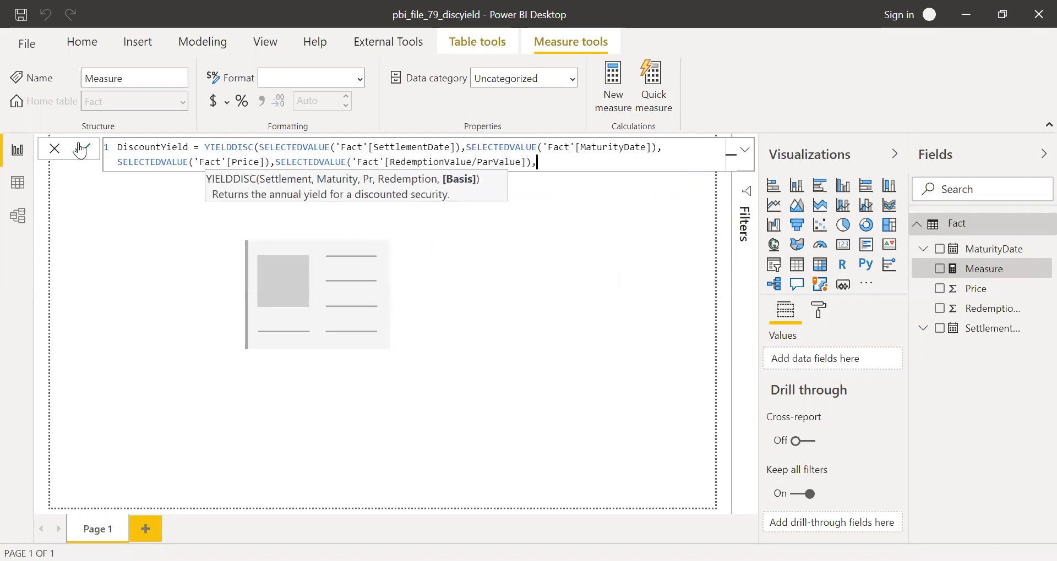
{"action": "type", "text": "2)"}
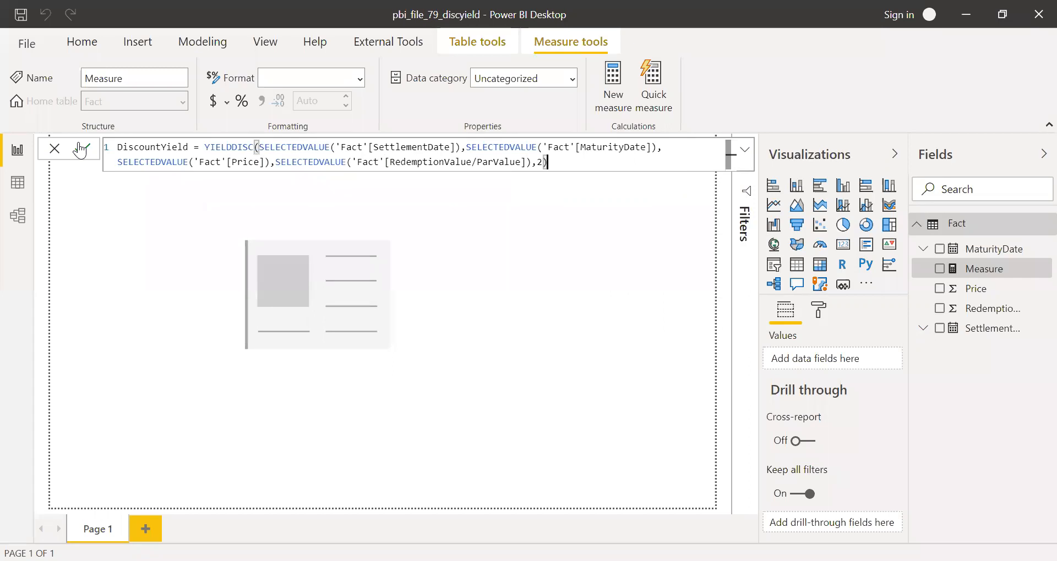
Complete the DiscountYield measure with basis 2 and format it as Percentage with 1 decimal place
{"action": "left_click", "coordinate": [81, 149]}
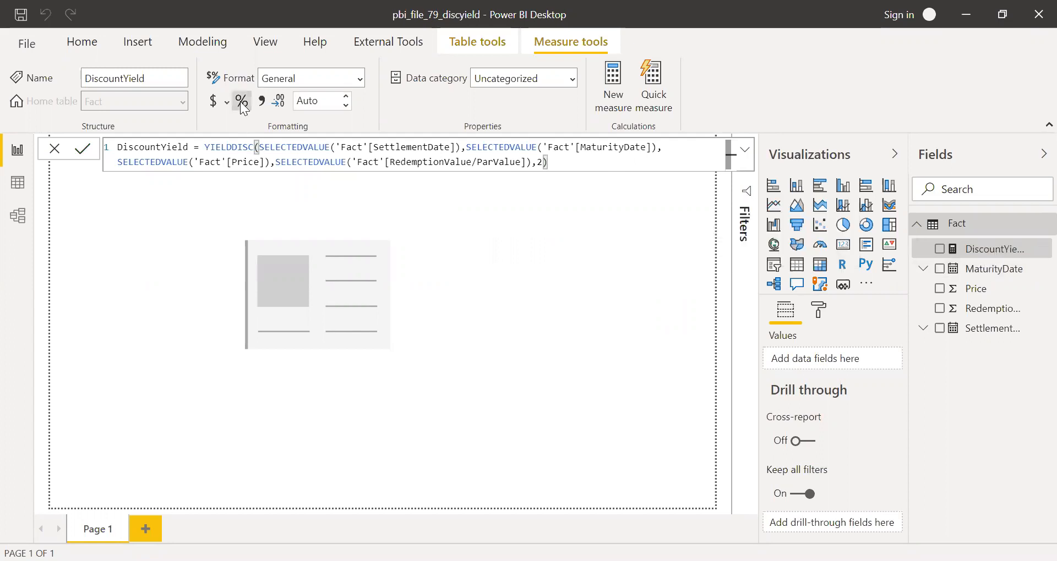
{"action": "left_click", "coordinate": [346, 105]}
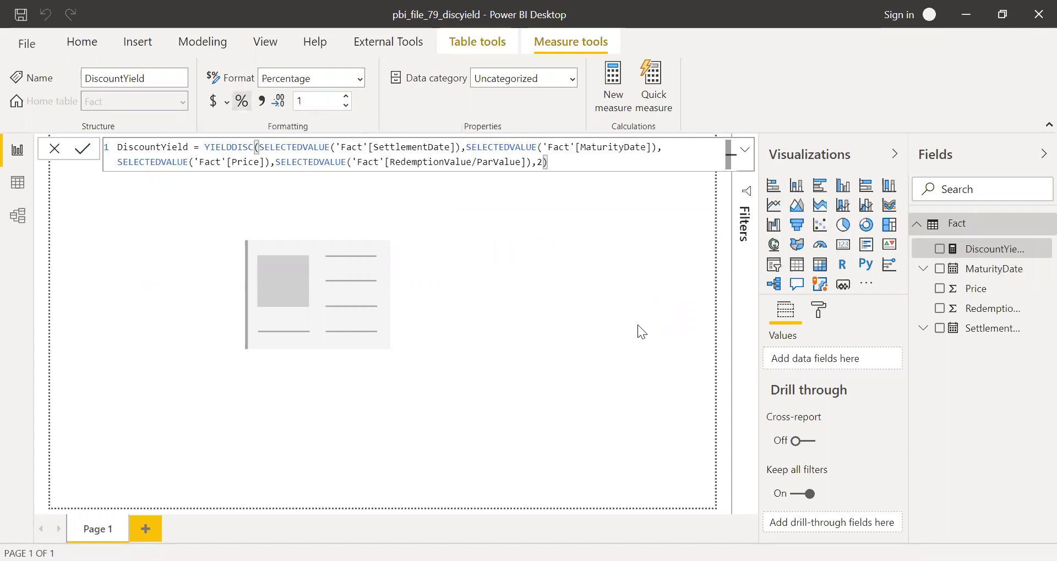
Show the DiscountYield measure in a card visual on Page 1 and widen the card
{"action": "left_click_drag", "start_coordinate": [994, 249], "coordinate": [349, 296]}
{"action": "left_click_drag", "start_coordinate": [396, 361], "coordinate": [486, 339]}
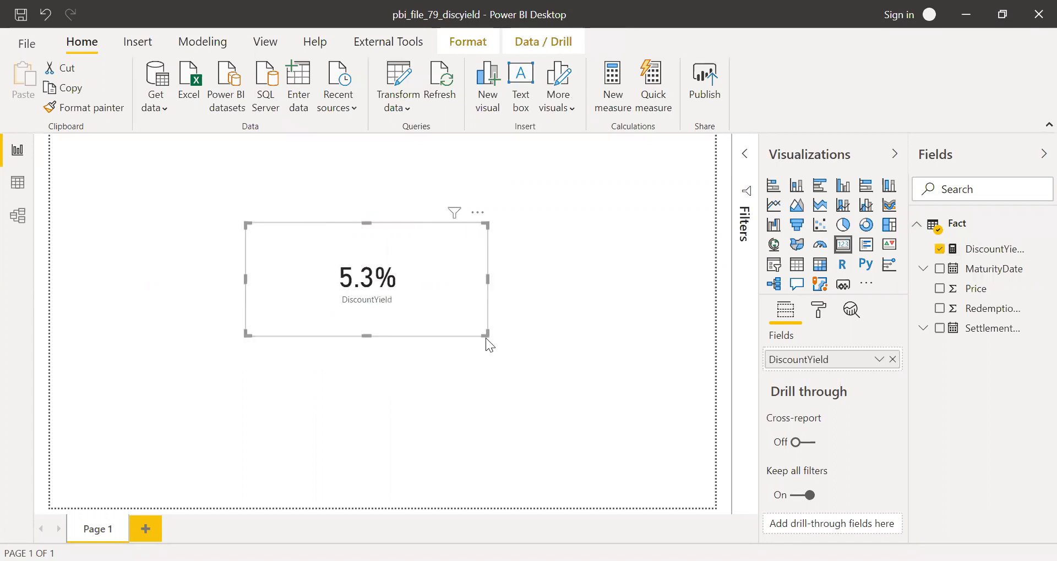
{"action": "left_click", "coordinate": [618, 331]}
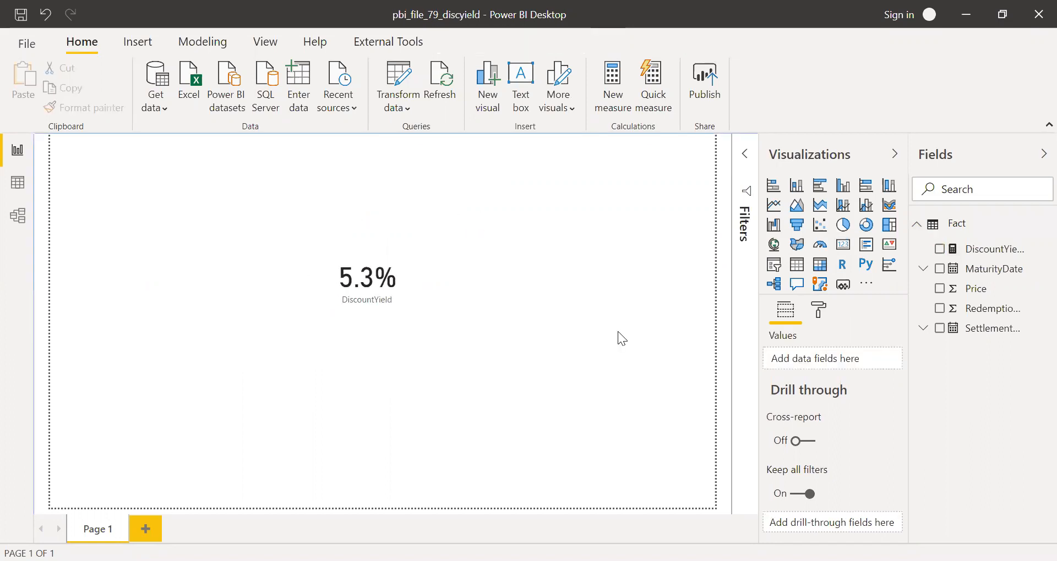